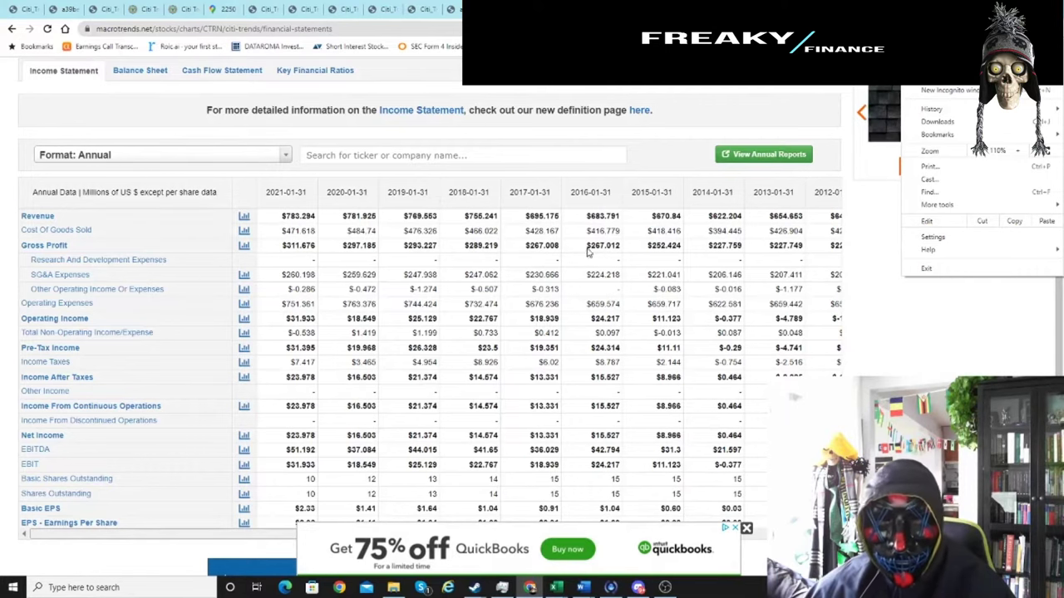
Step: Review Citi Trends' annual income statement down to earnings per share, and examine its long-term price history on the Yahoo Finance chart
left_click(670, 249)
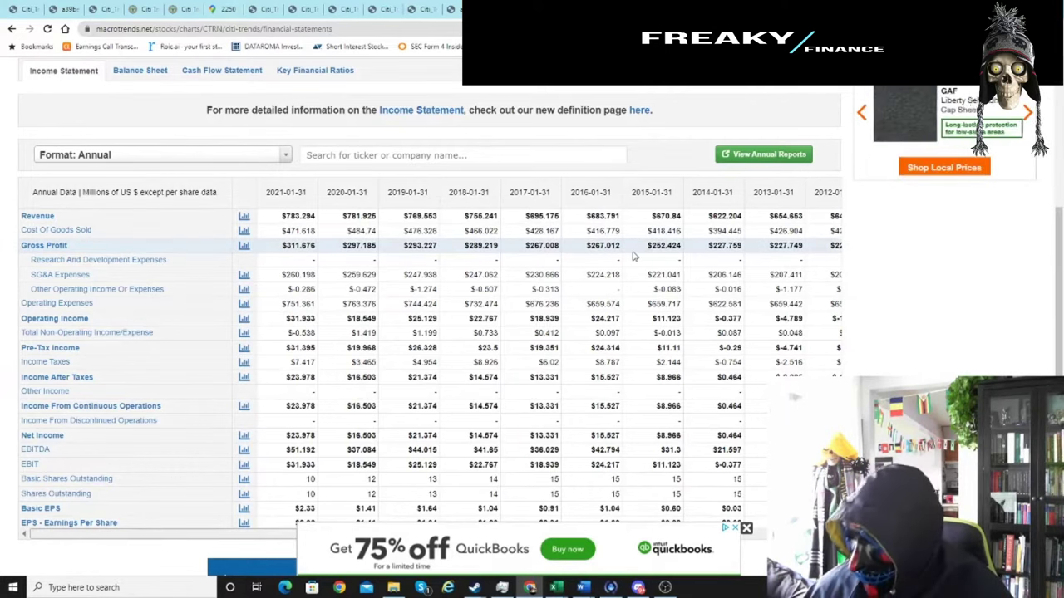
scroll(632, 258, "down", 1)
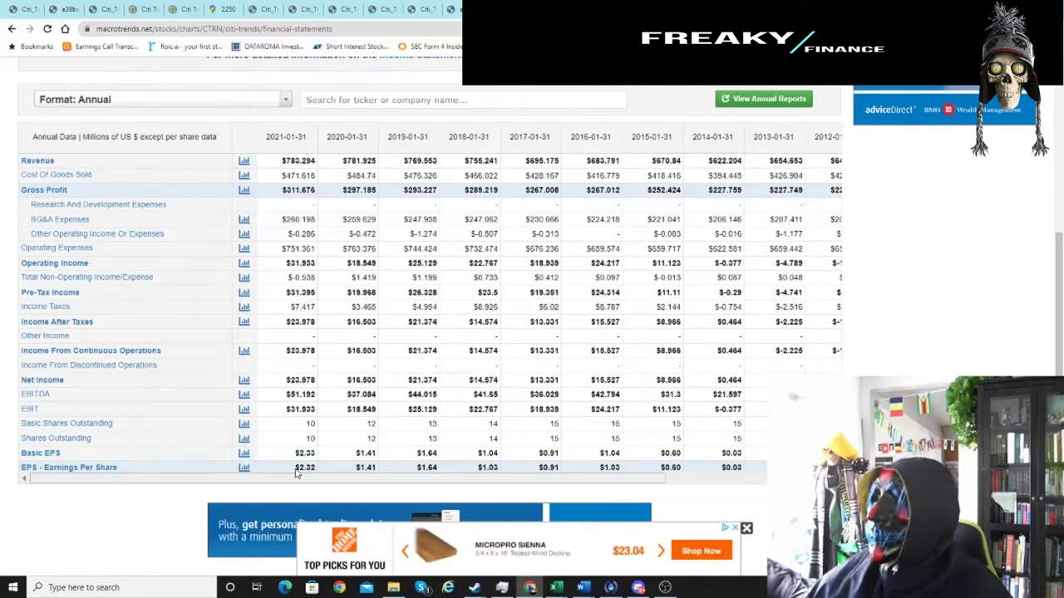
key("alt+Left")
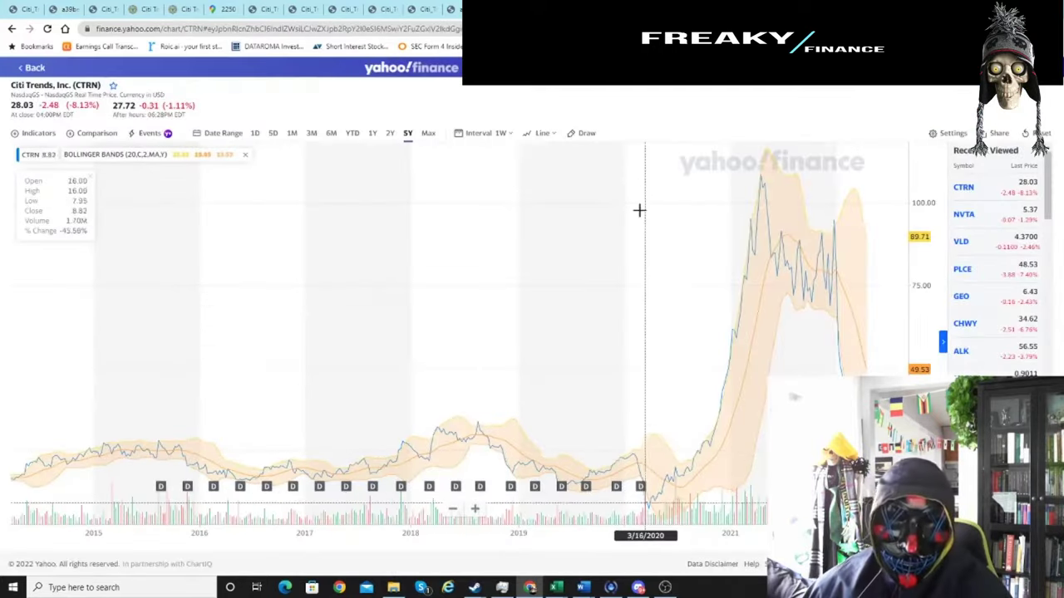
scroll(451, 337, "down", 3)
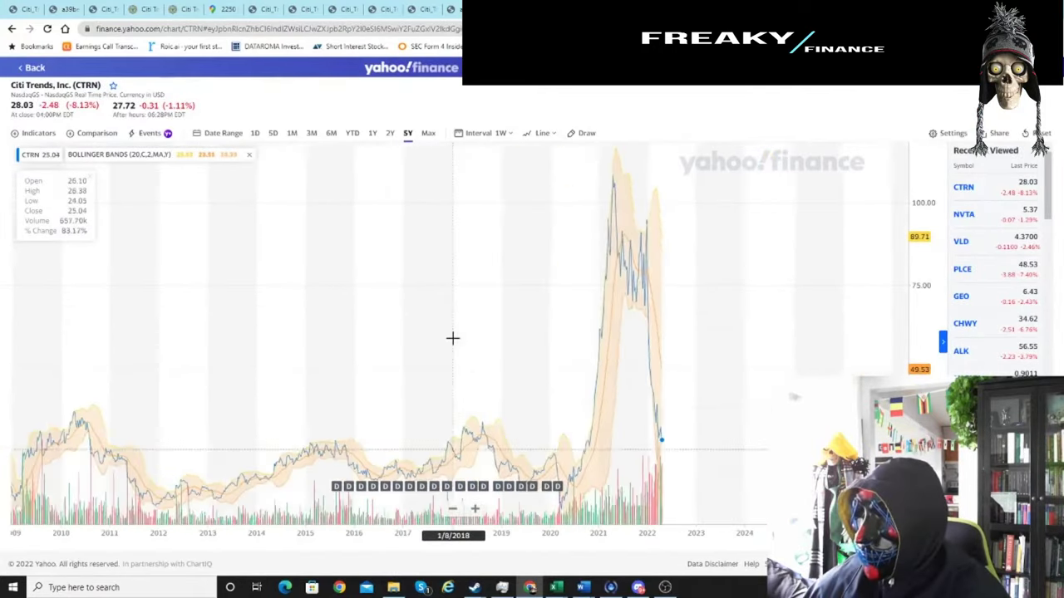
scroll(452, 337, "up", 1)
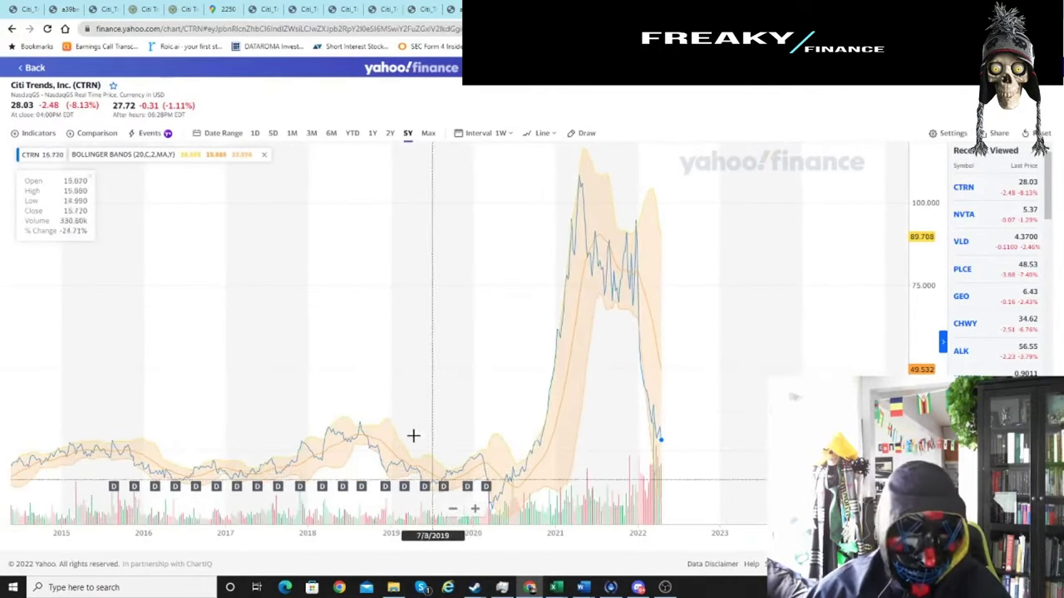
Step: Switch to the Financial_Report workbook in Excel and examine the total liabilities, cash and inventory rows of the balance sheet
key("alt+Tab")
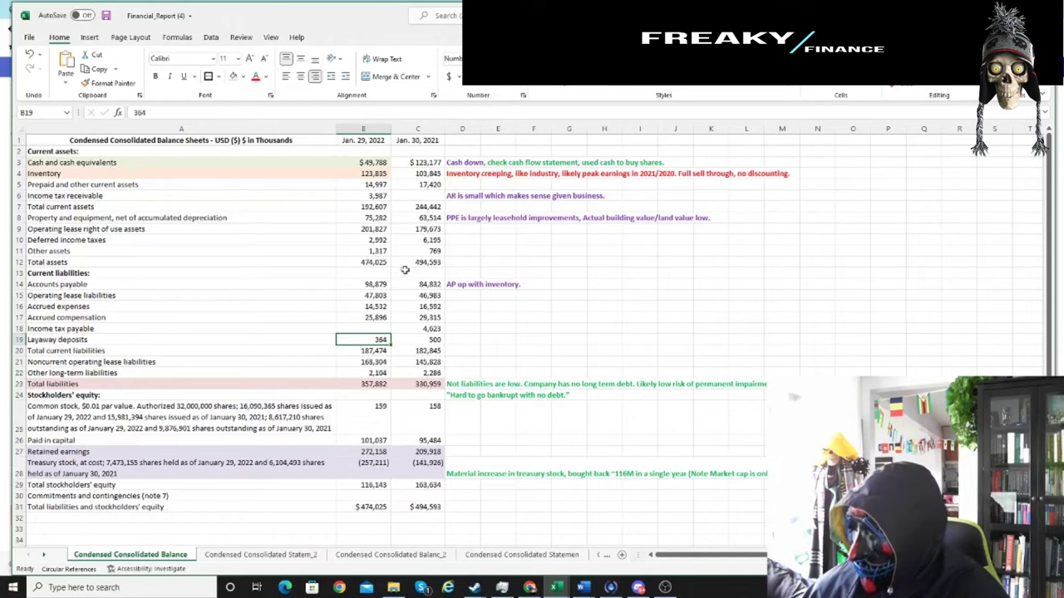
left_click_drag(224, 388, 420, 384)
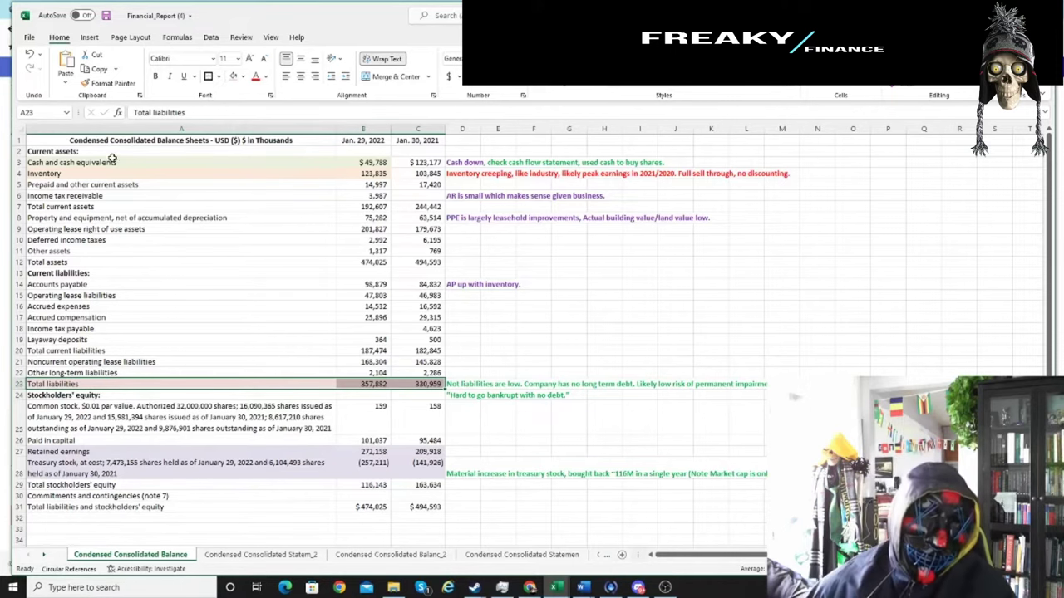
left_click(18, 163)
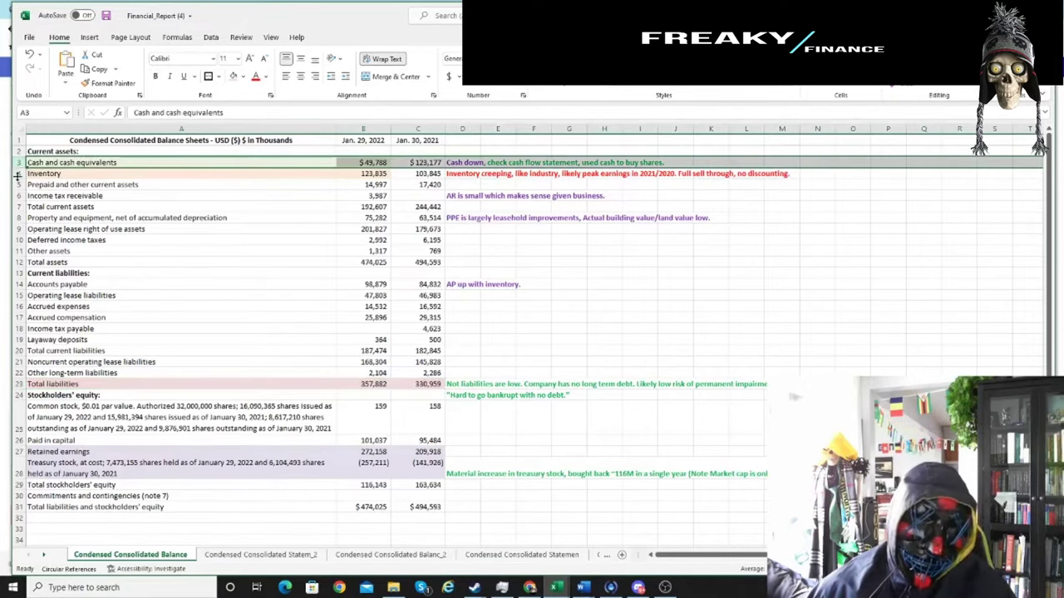
left_click(18, 173)
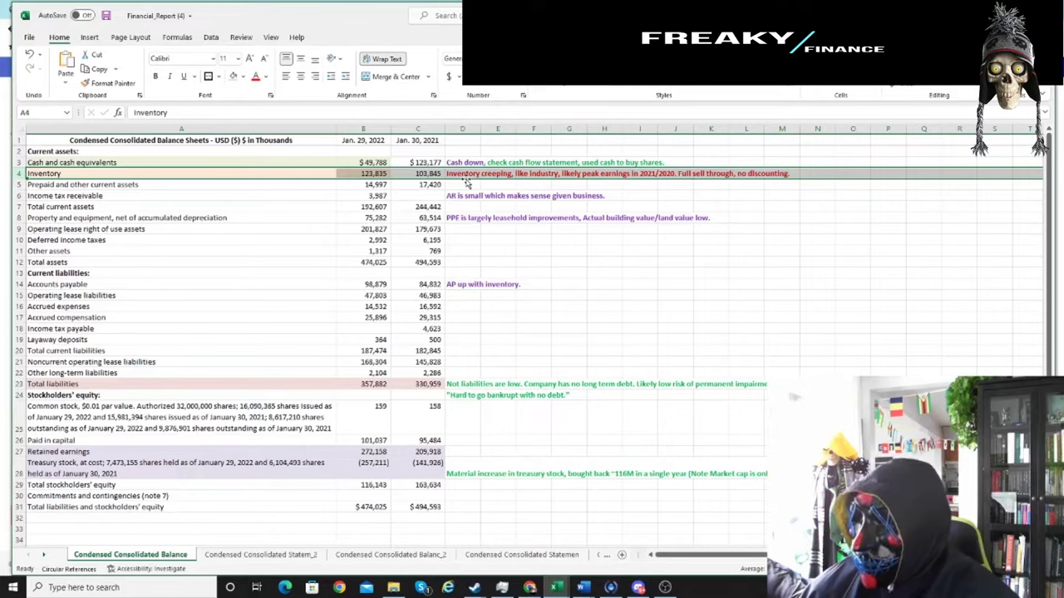
left_click(467, 182)
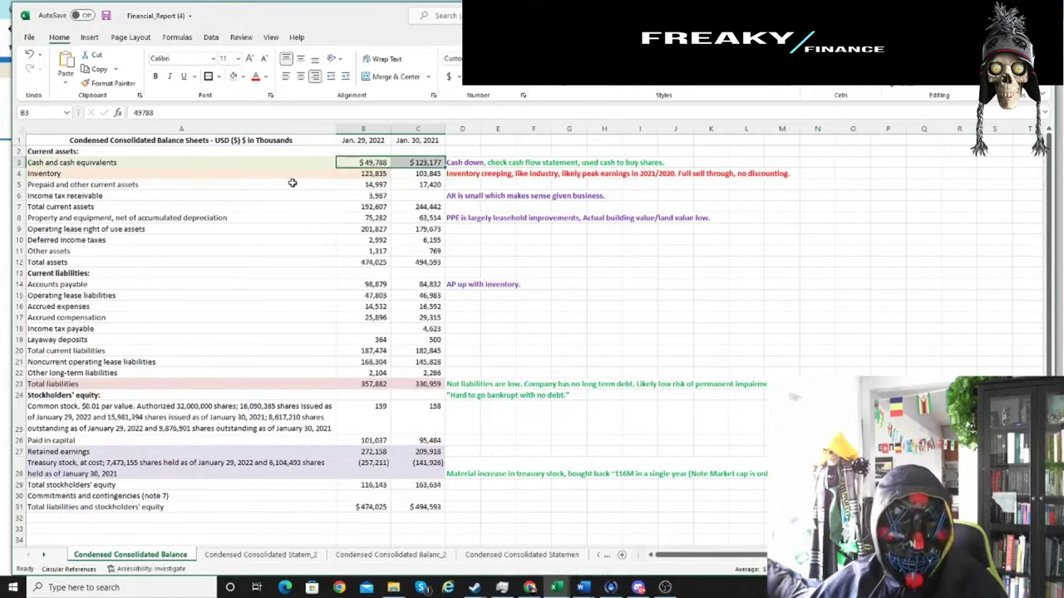
left_click_drag(209, 171, 429, 166)
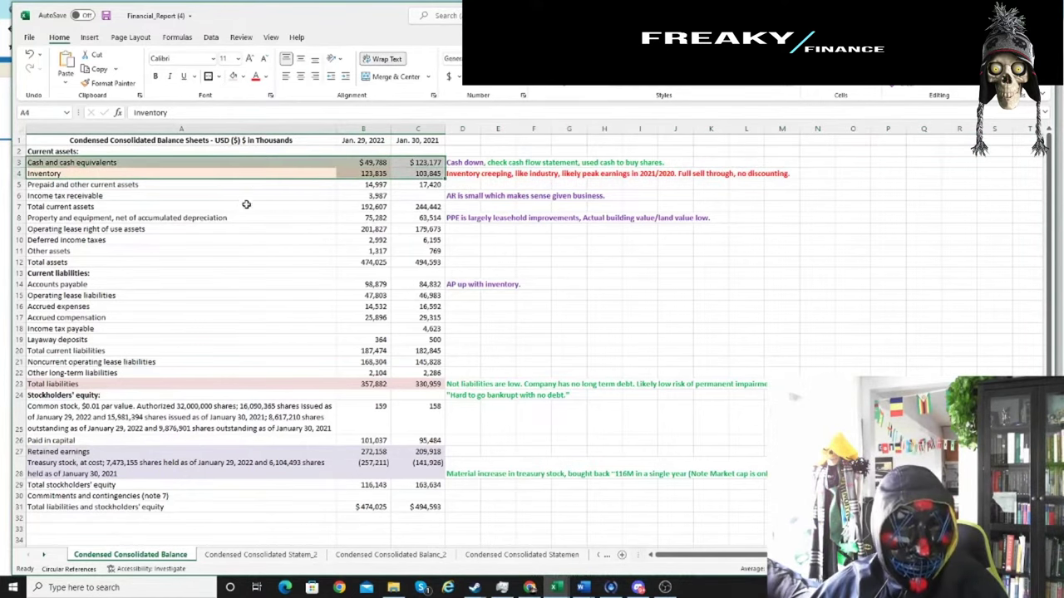
Step: Examine the balance sheet's liabilities from accounts payable through total liabilities, and the note about bankruptcy and debt
left_click_drag(18, 284, 75, 385)
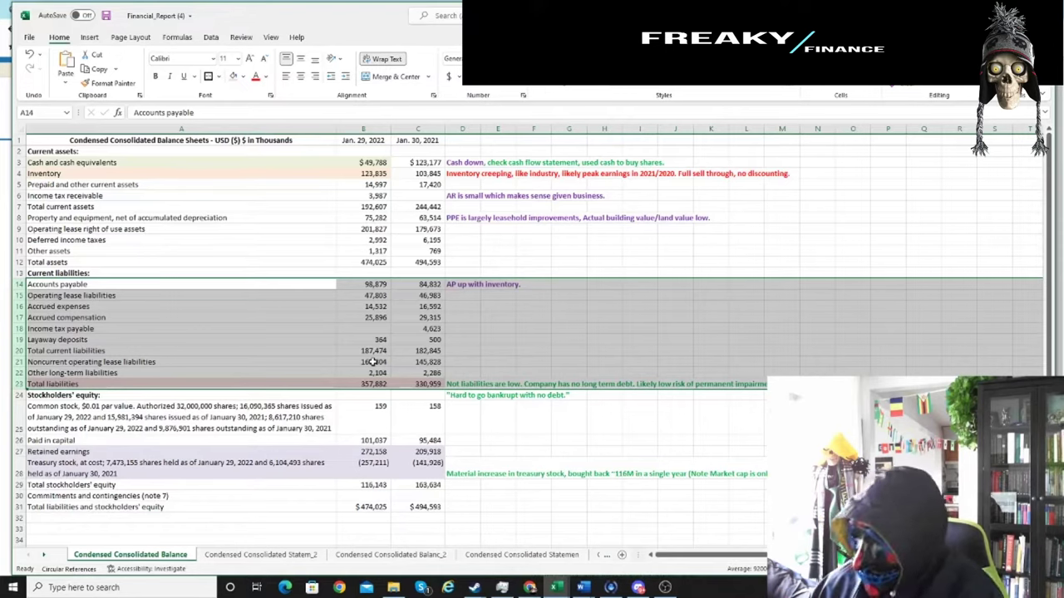
left_click(99, 328)
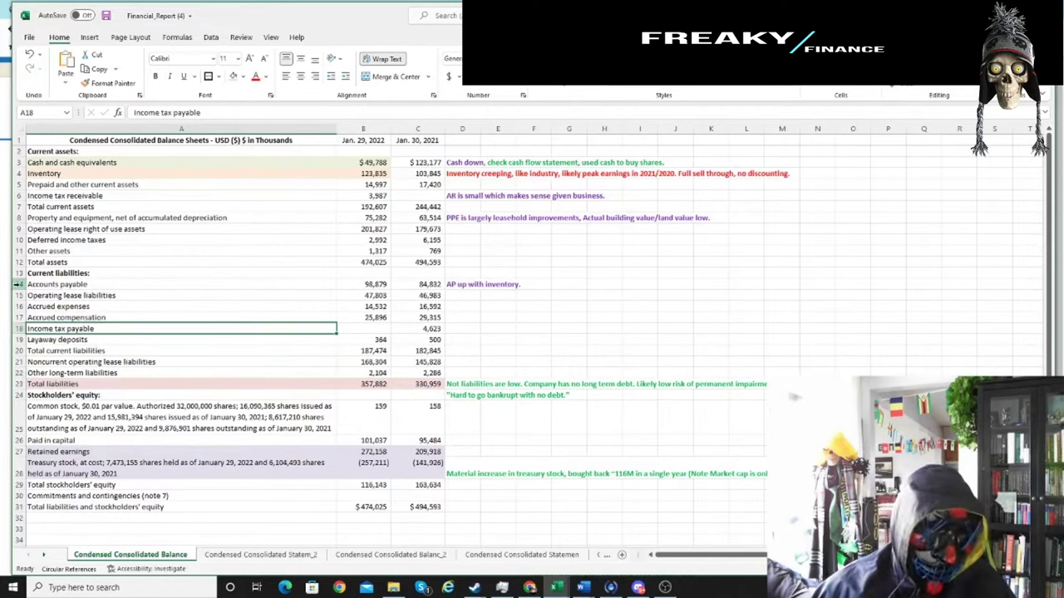
left_click(470, 397)
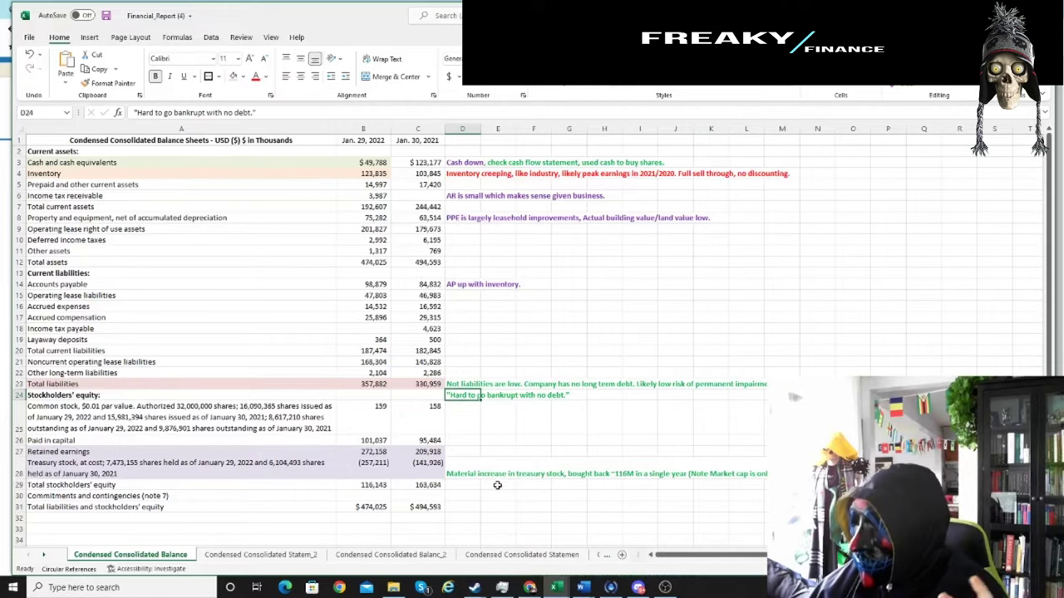
Step: Examine the retained earnings and treasury stock rows under stockholders' equity, comparing treasury stock across both years
scroll(490, 473, "down", 3)
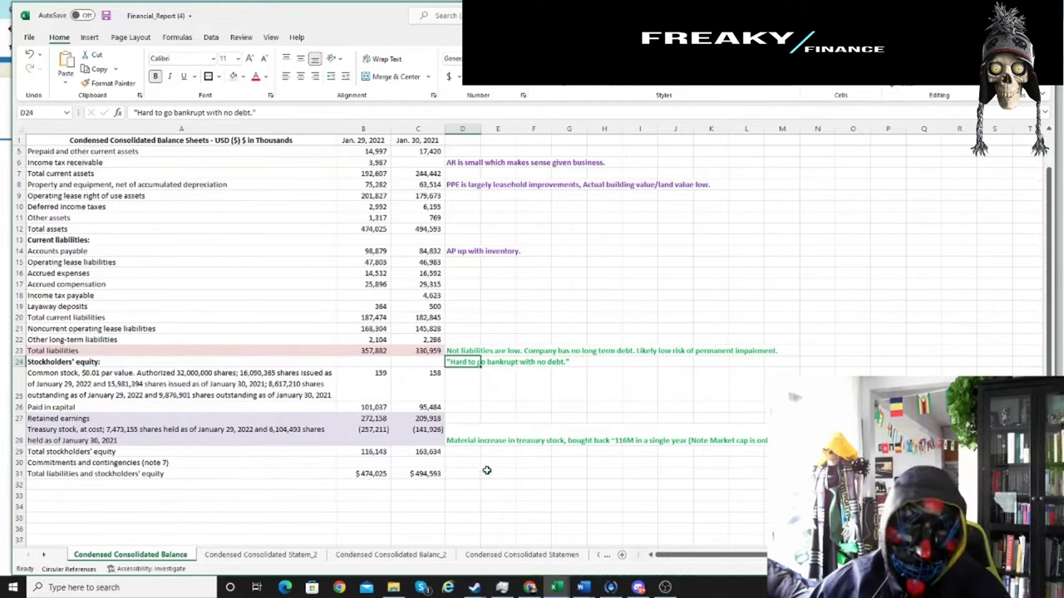
left_click(20, 355)
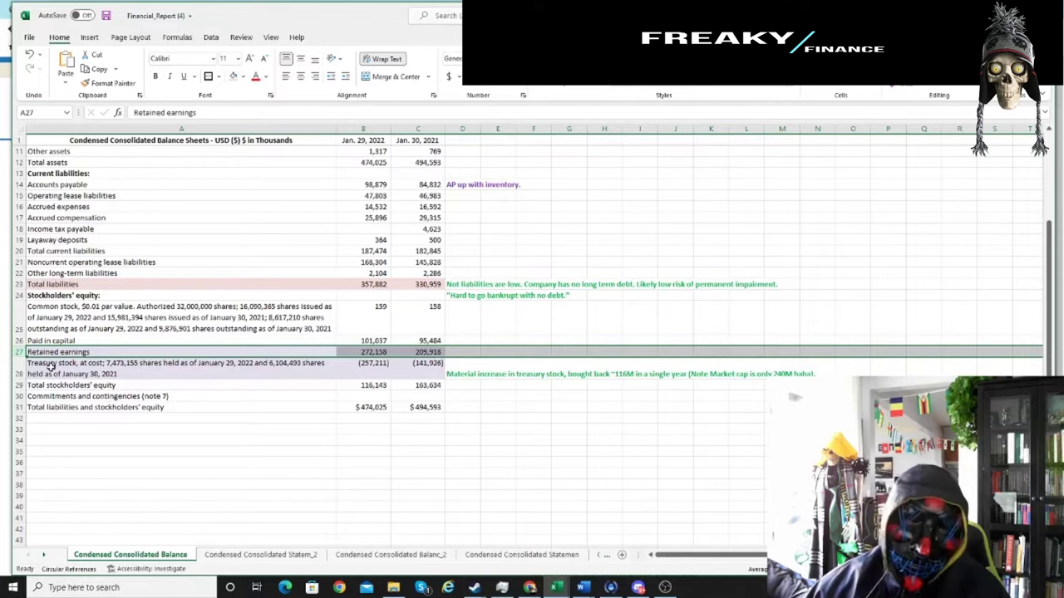
left_click(20, 367)
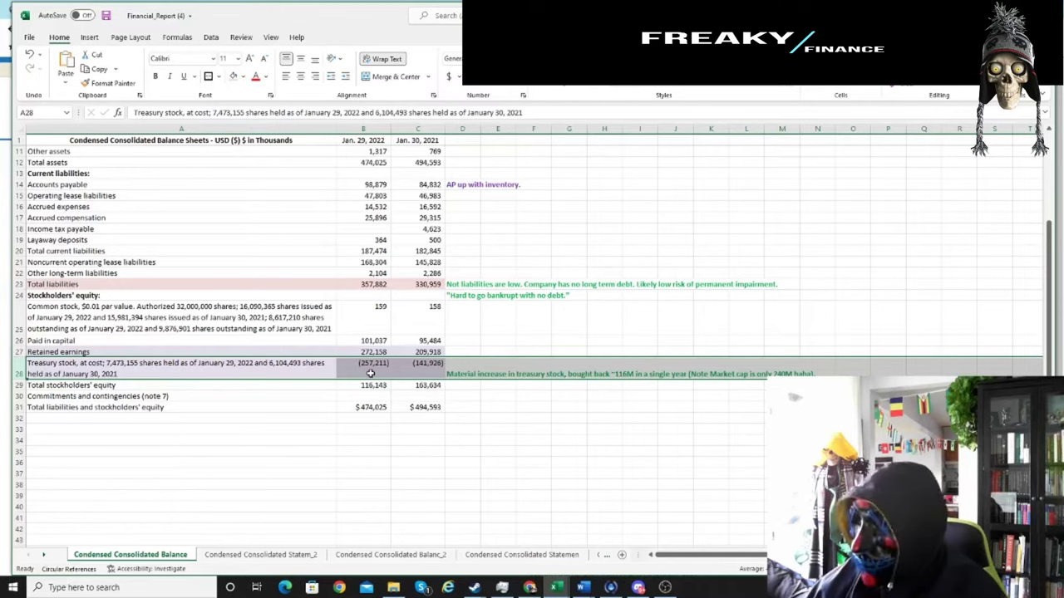
left_click_drag(422, 366, 372, 366)
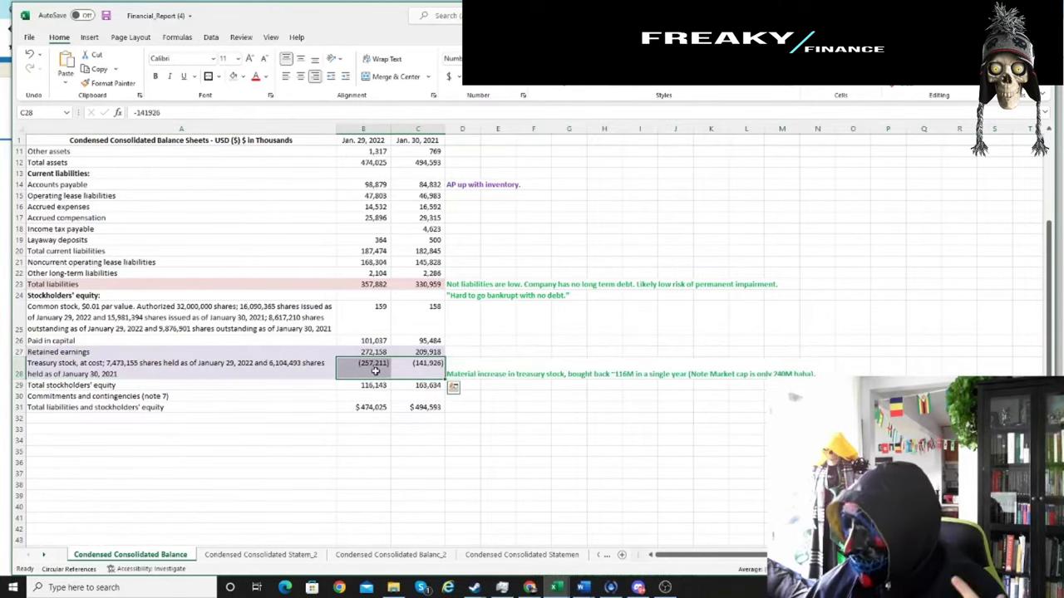
left_click_drag(430, 367, 372, 364)
scroll(399, 370, "up", 4)
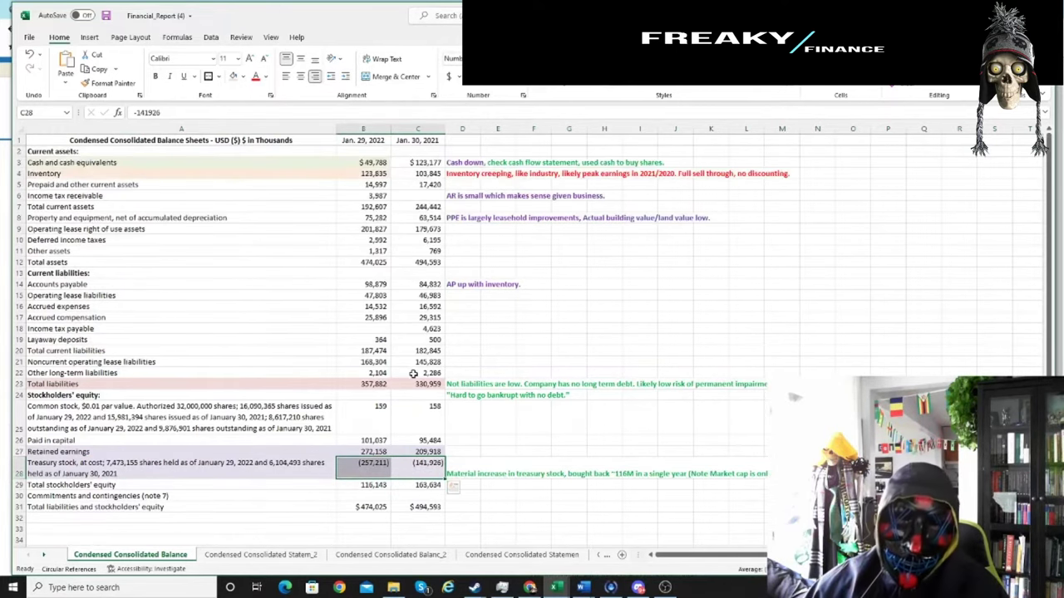
Step: Compare the year-over-year change in cash and cash equivalents with the change in treasury stock
left_click(430, 163)
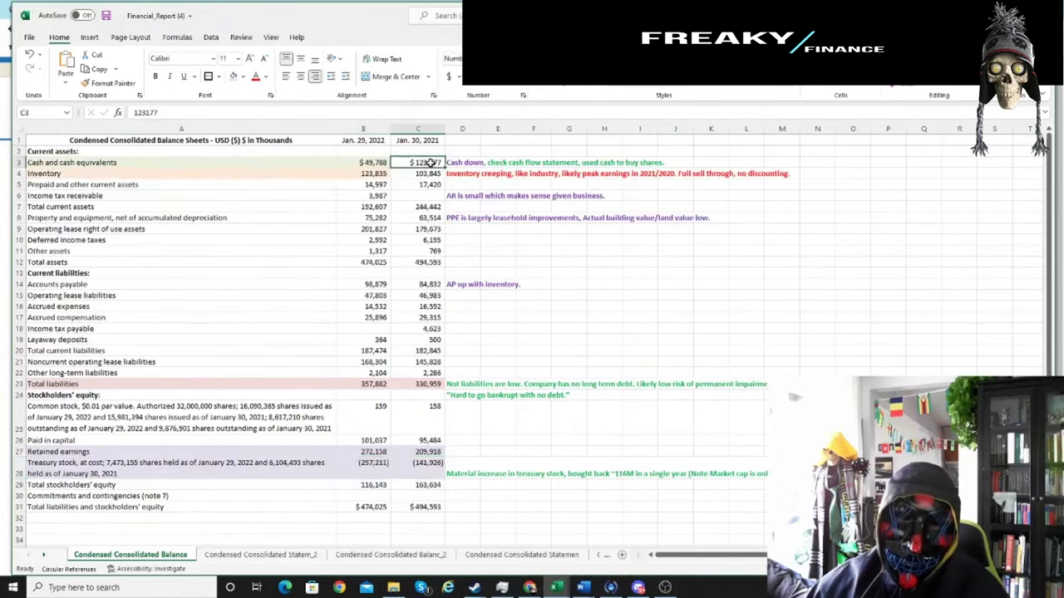
left_click(381, 161)
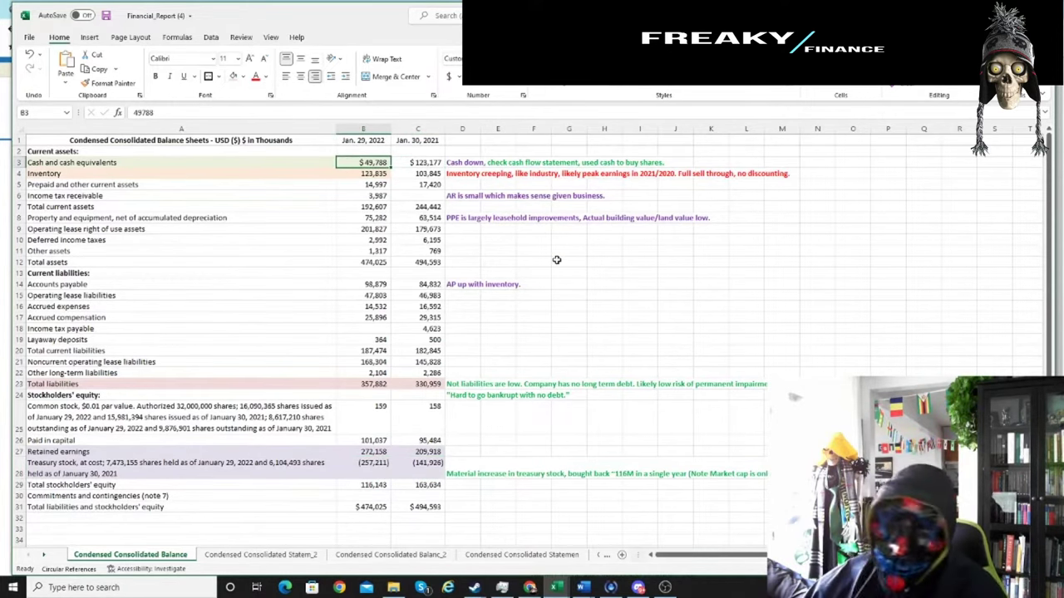
scroll(542, 403, "down", 1)
left_click(422, 434)
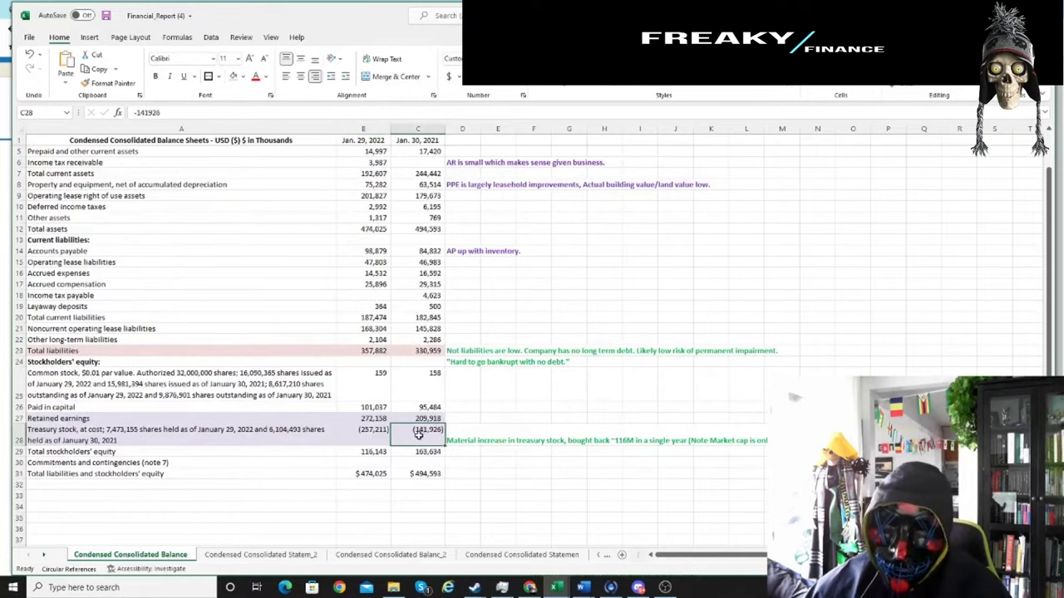
left_click_drag(422, 433, 372, 435)
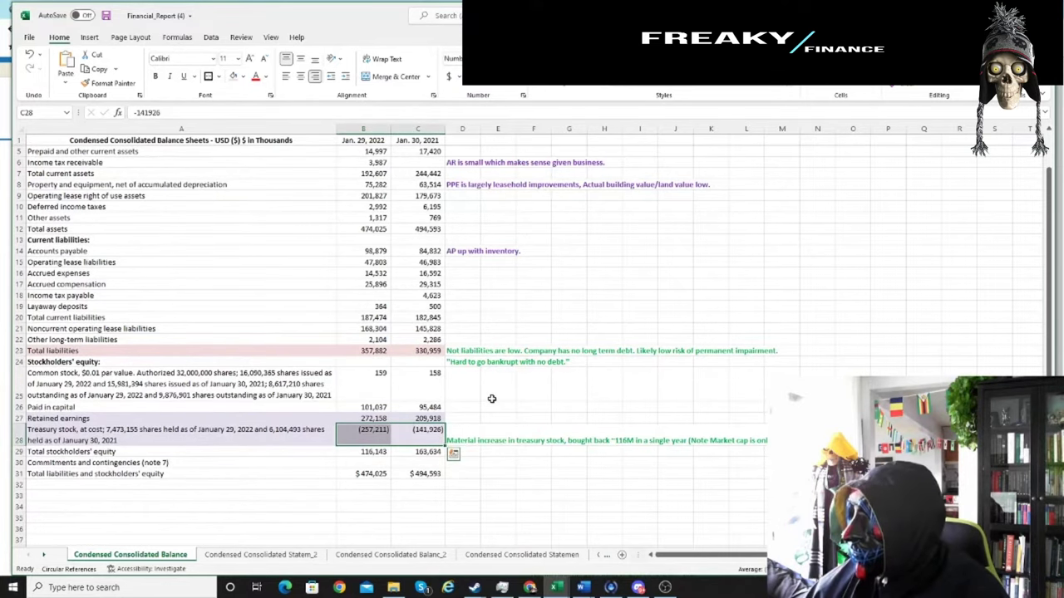
scroll(491, 399, "up", 1)
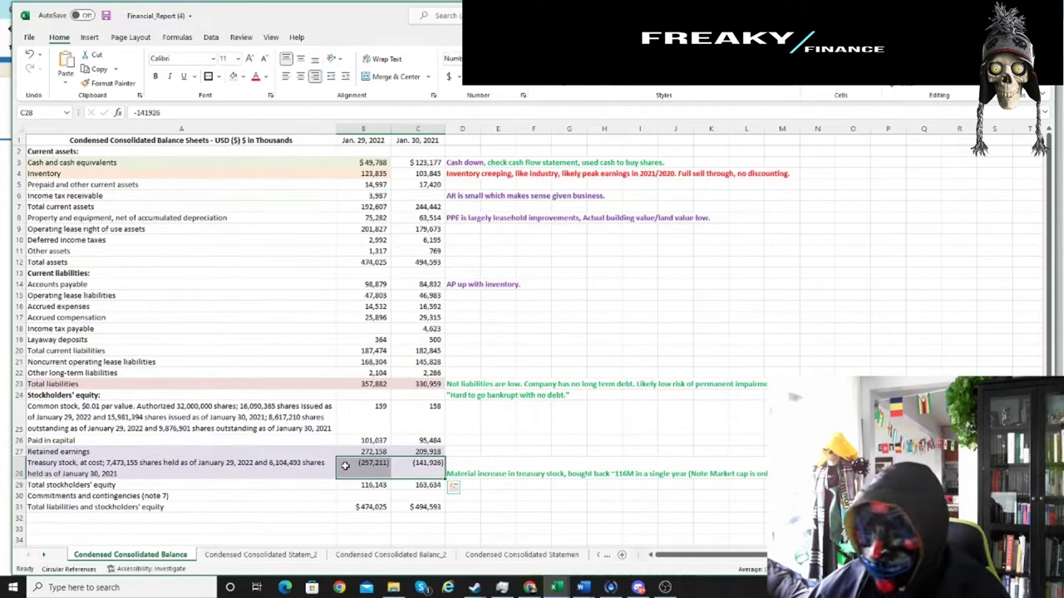
scroll(350, 465, "down", 2)
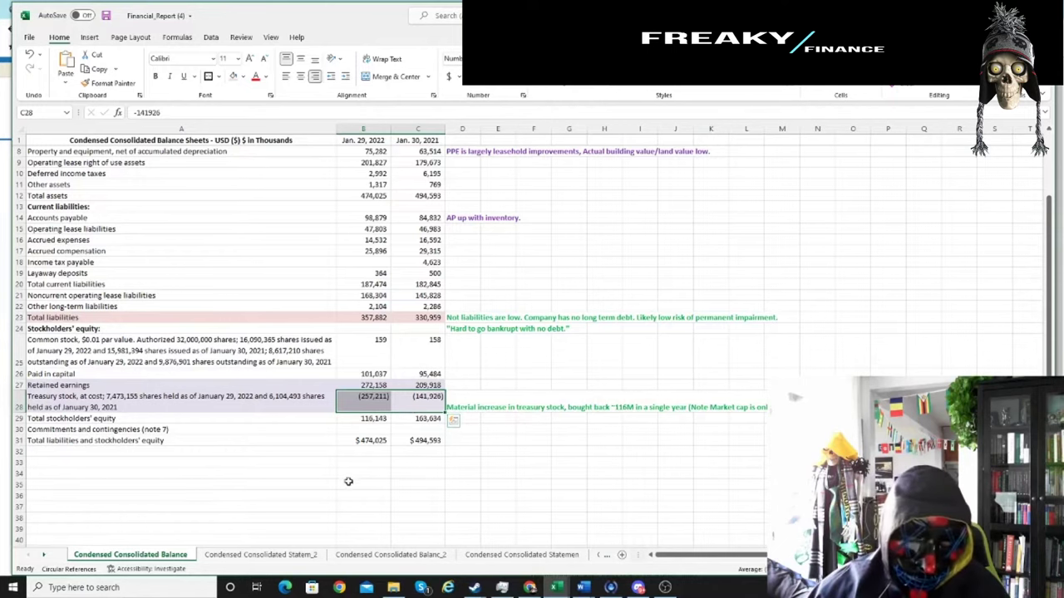
Step: Open the cash flow sheet Condensed Consolidated Statem_2 and examine net income and depreciation for the year ended Jan. 29, 2022
left_click(283, 554)
scroll(326, 377, "up", 4)
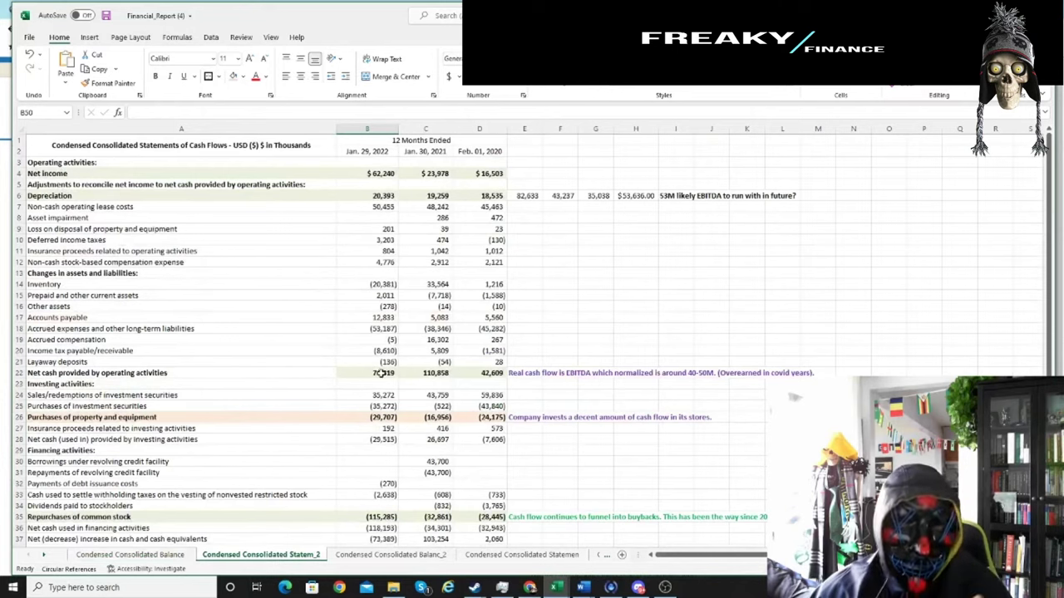
left_click(174, 554)
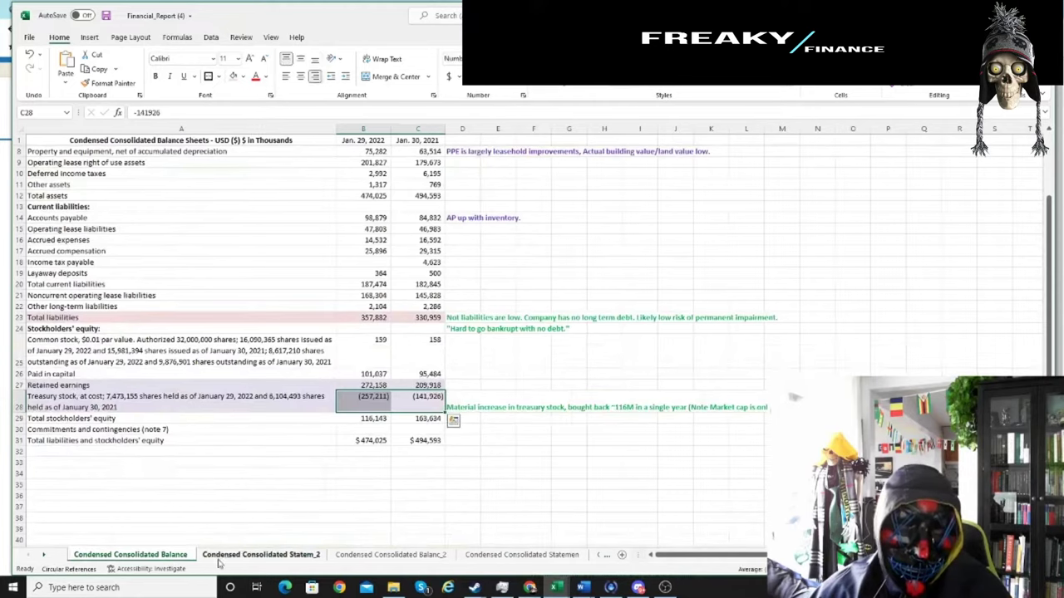
left_click(235, 555)
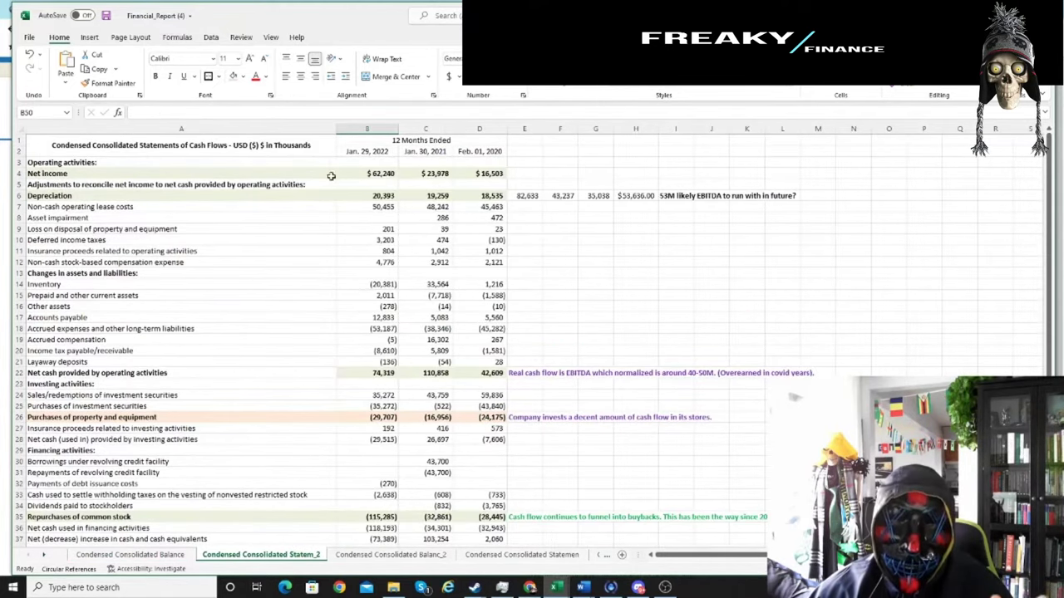
left_click_drag(376, 173, 373, 237)
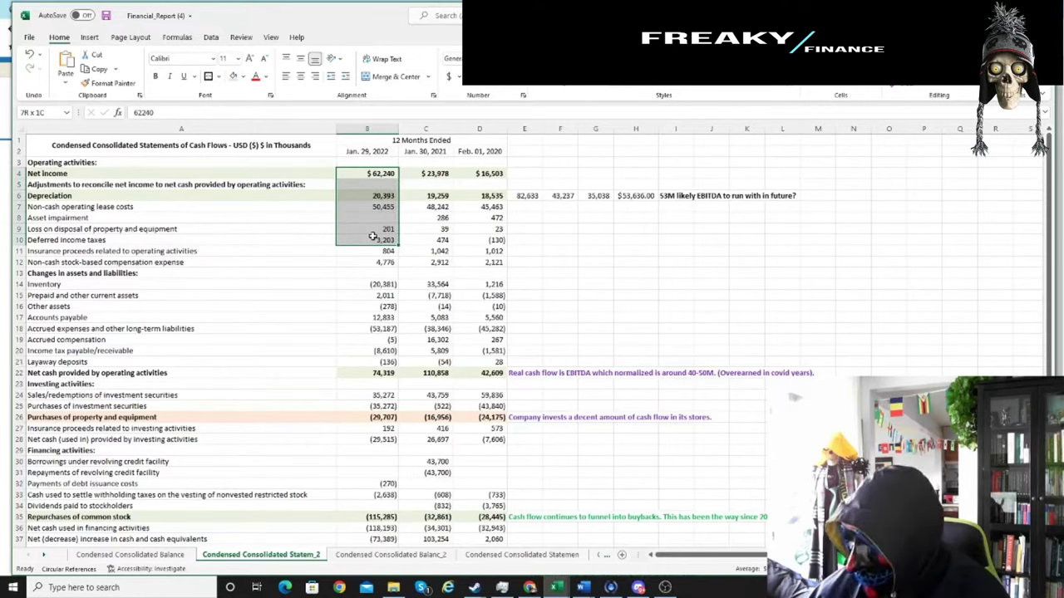
left_click_drag(373, 237, 374, 199)
left_click(378, 197)
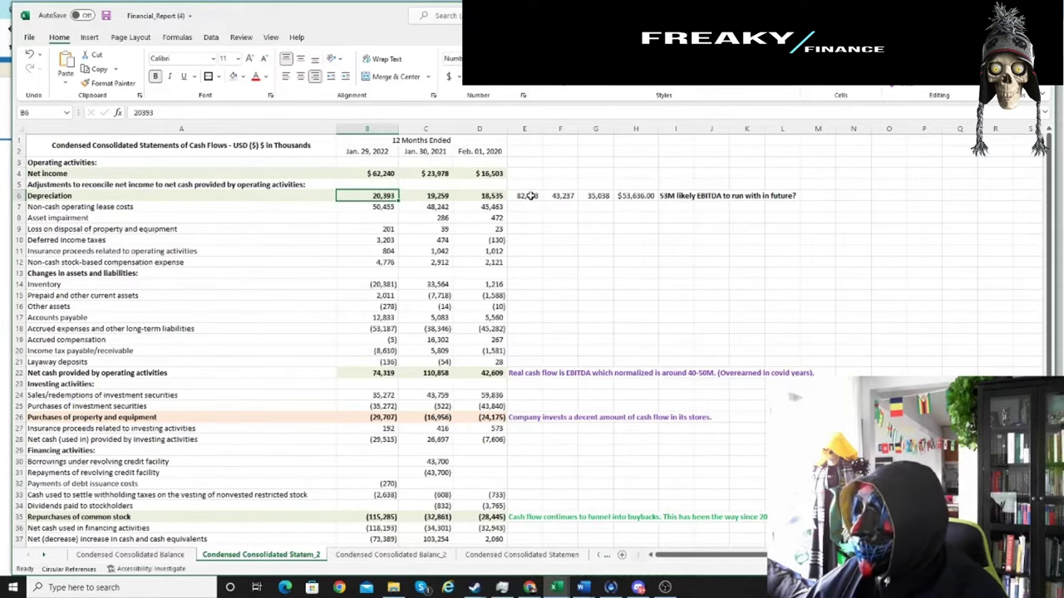
Step: Examine the yearly net income plus depreciation sums in E6:G6 and their average in H6, beside the EBITDA note
left_click(562, 197)
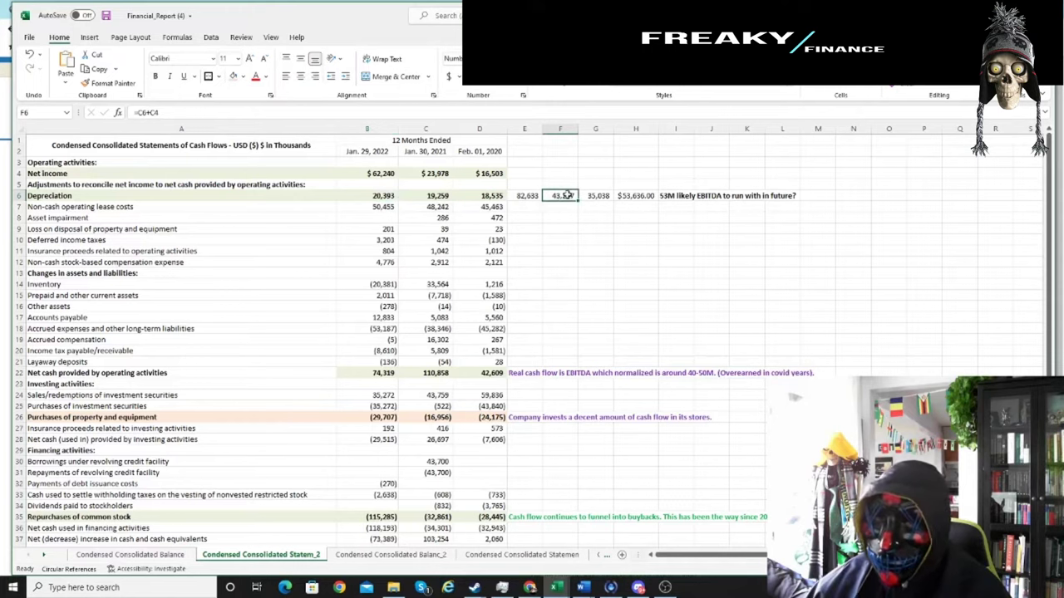
key("ctrl+c")
key("Right")
key("ctrl+v")
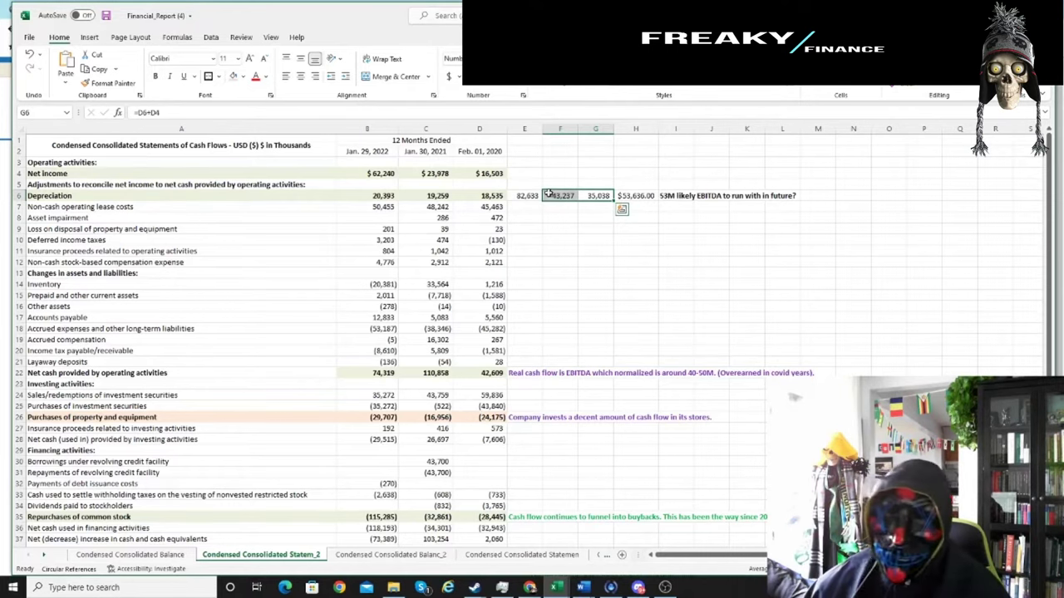
mouse_move(528, 197)
left_mouse_down()
mouse_move(595, 196)
mouse_move(522, 196)
left_mouse_up()
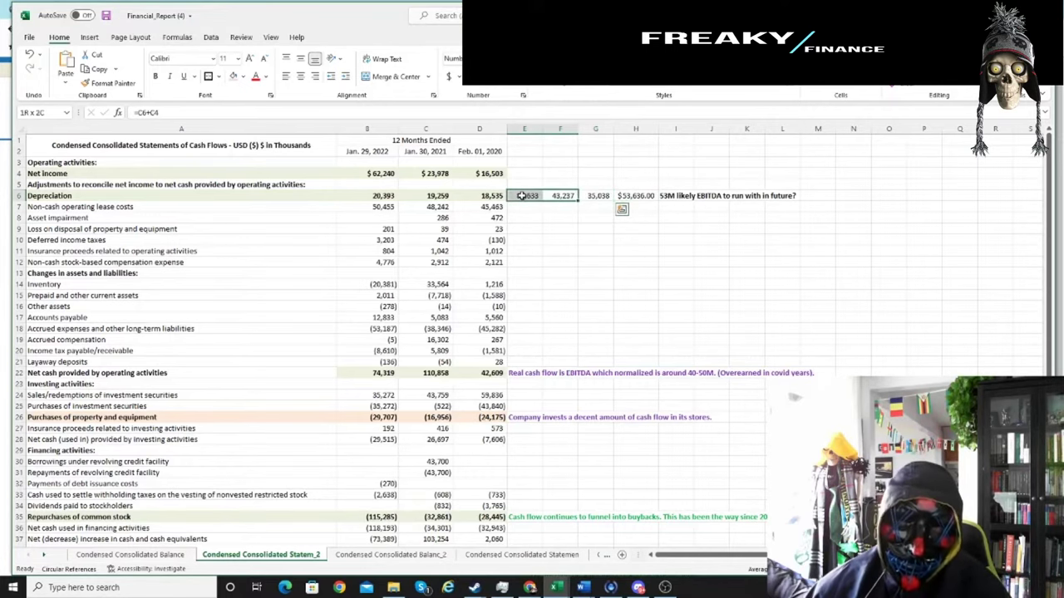
left_click(523, 198)
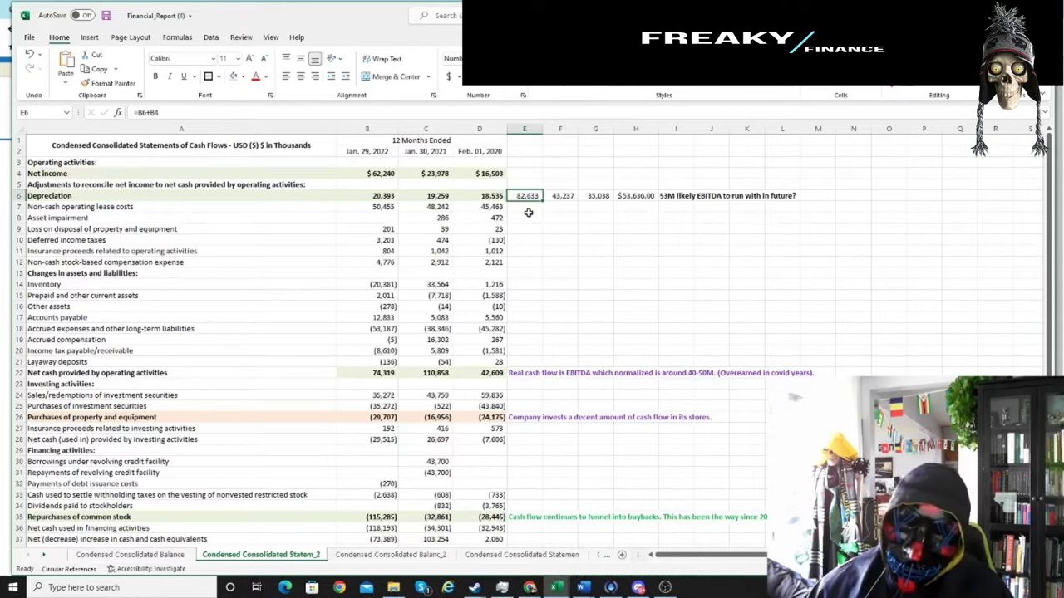
left_click_drag(647, 196, 556, 195)
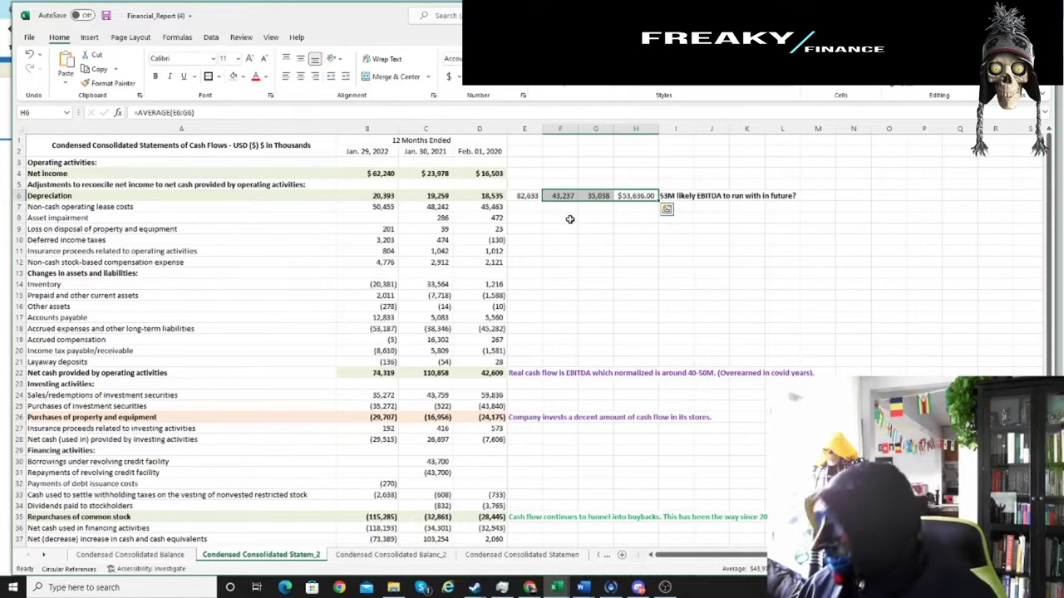
Step: Examine net cash provided by operating activities and purchases of property and equipment across the three years, with their notes
scroll(368, 376, "down", 2)
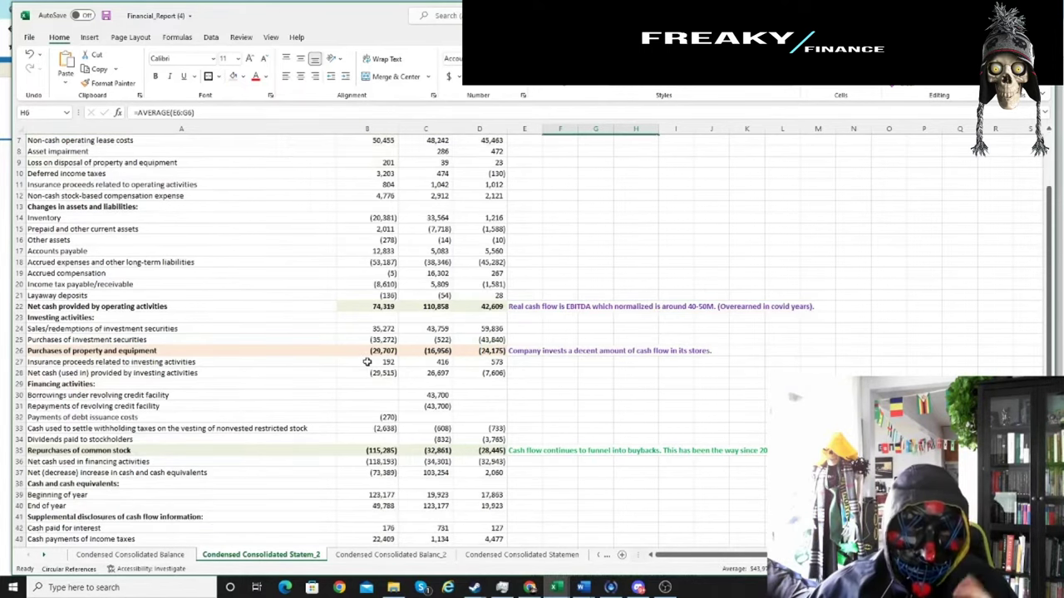
scroll(462, 377, "up", 2)
left_click_drag(487, 369, 223, 372)
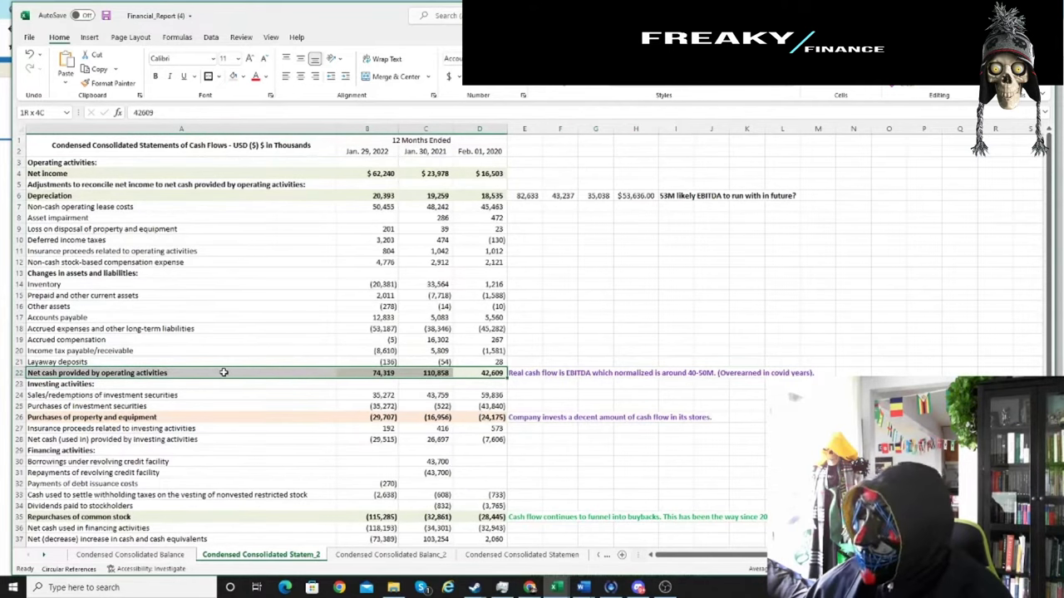
left_click_drag(223, 372, 223, 373)
left_click_drag(480, 414, 371, 421)
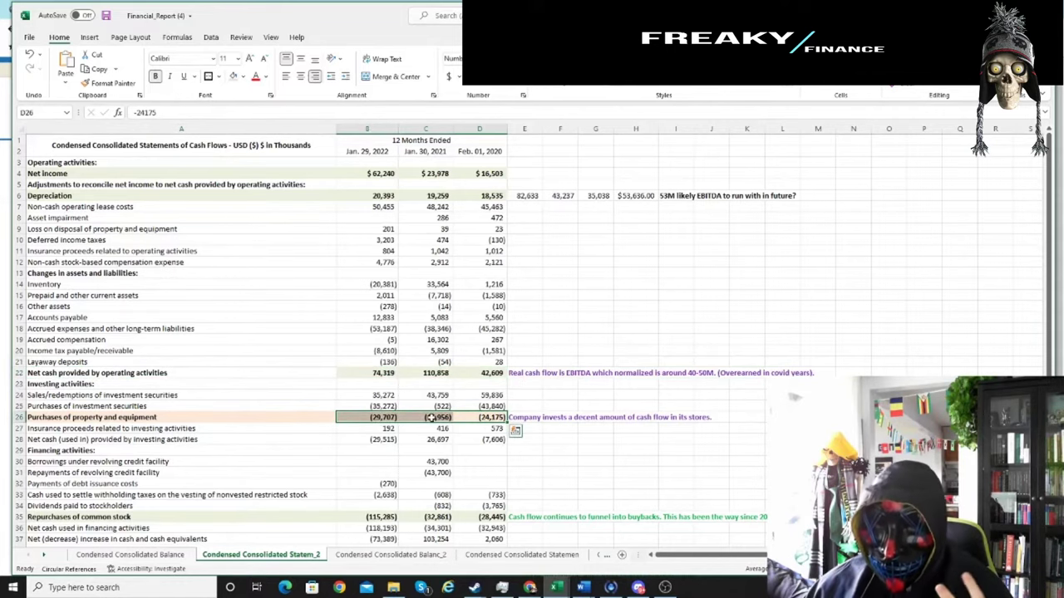
Step: Examine the repurchases of common stock under financing activities for all three years and compare them with operating cash flow
scroll(503, 384, "down", 1)
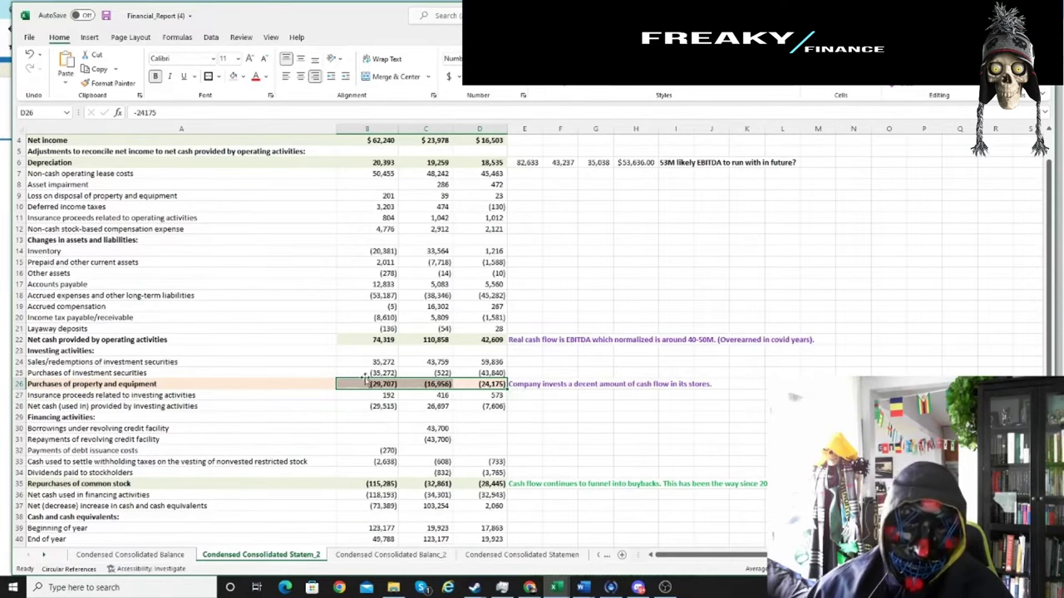
scroll(462, 392, "down", 3)
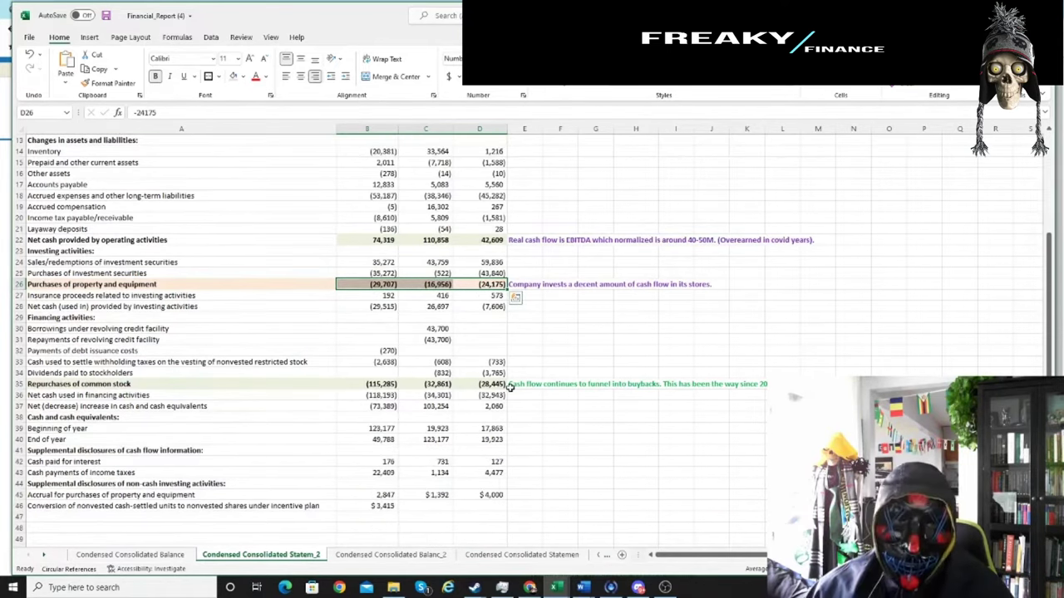
left_click_drag(497, 384, 389, 385)
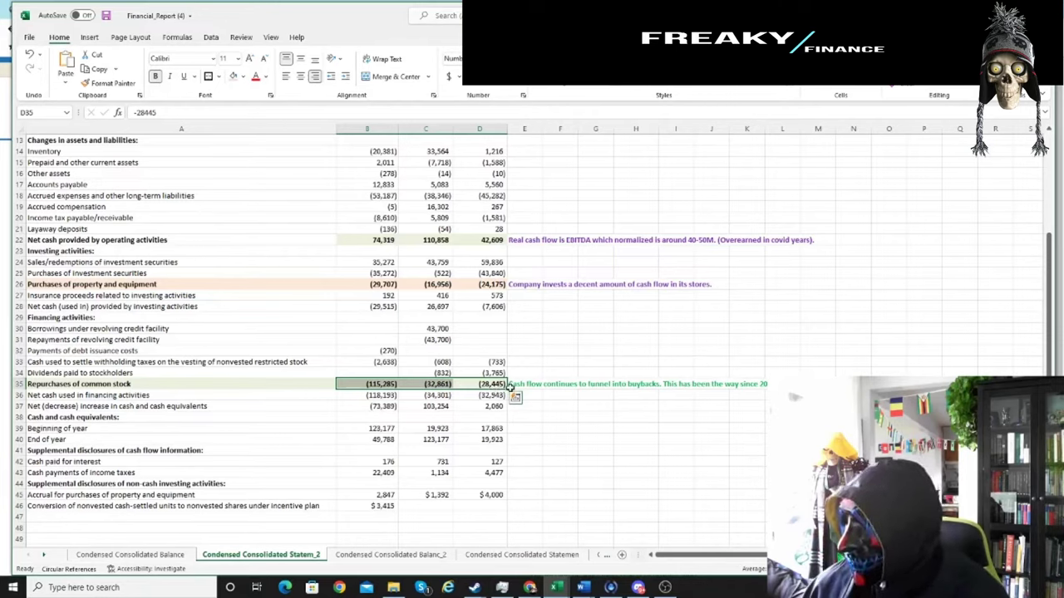
scroll(384, 445, "up", 4)
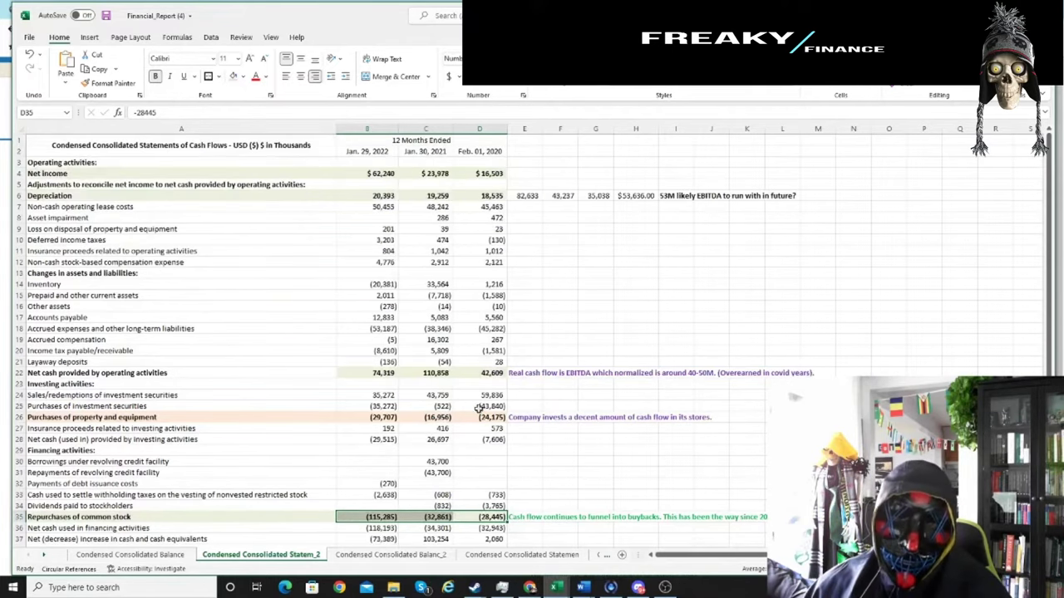
scroll(678, 431, "down", 3)
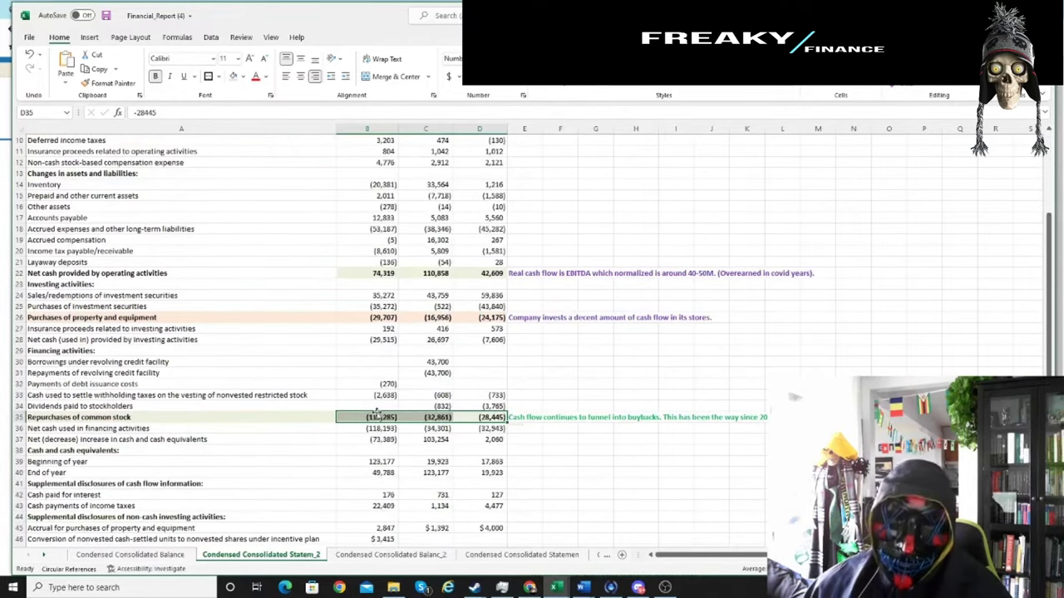
Step: Open the Condensed Consolidated Balanc_2 sheet and examine common stock shares outstanding in both years and the percentage change in D7
key("ctrl+Page_Down")
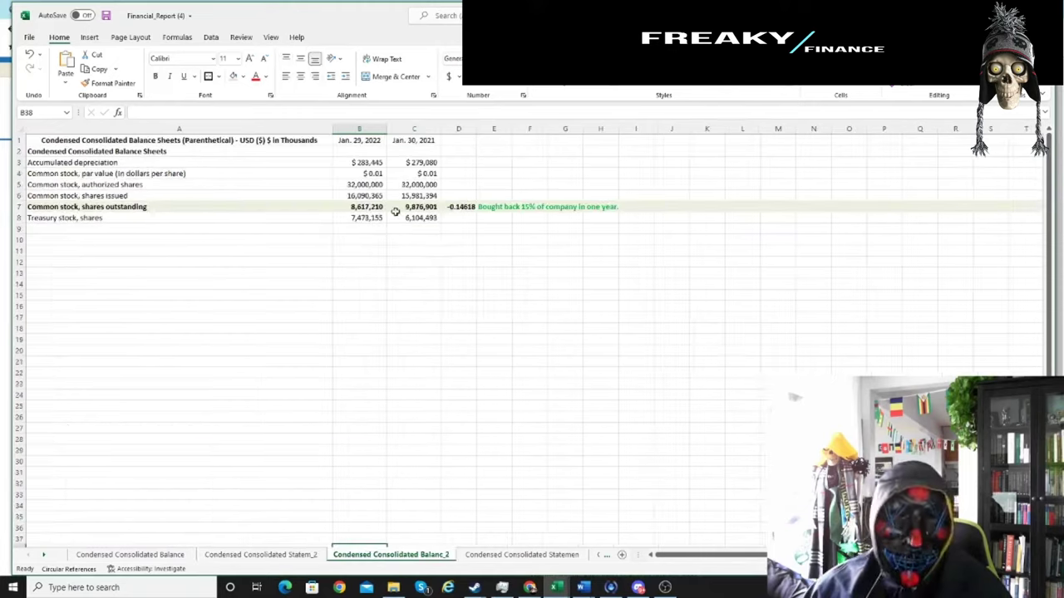
left_click(15, 206)
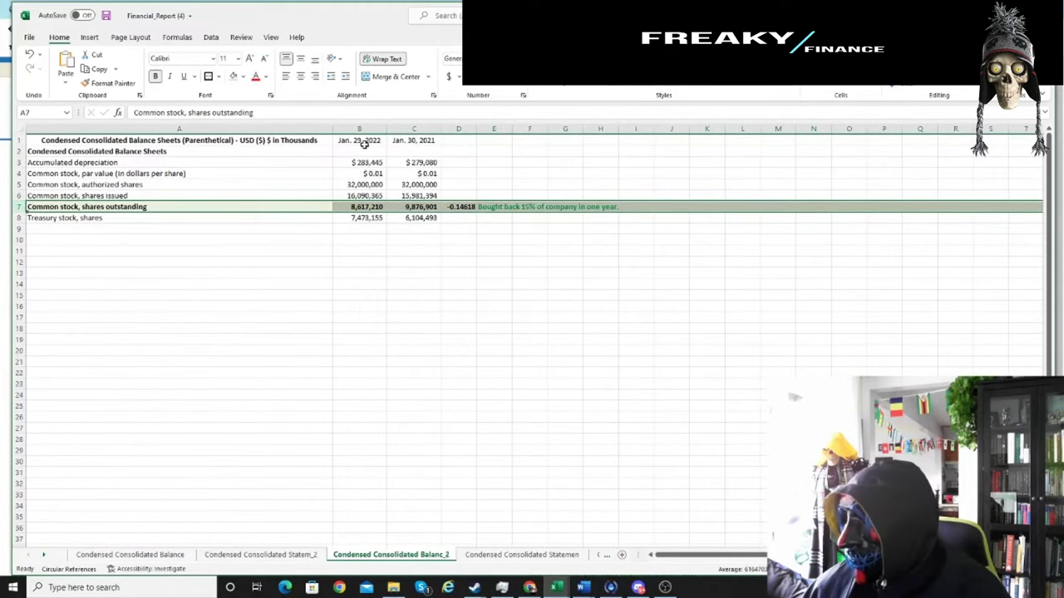
scroll(630, 227, "up", 2, "ctrl")
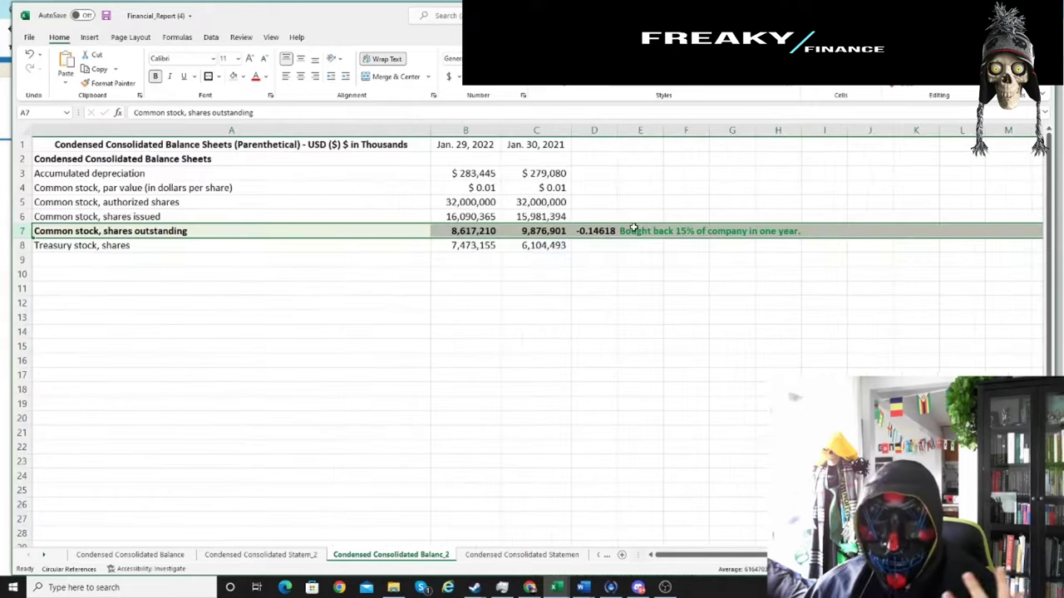
left_click(629, 228)
left_click(595, 231)
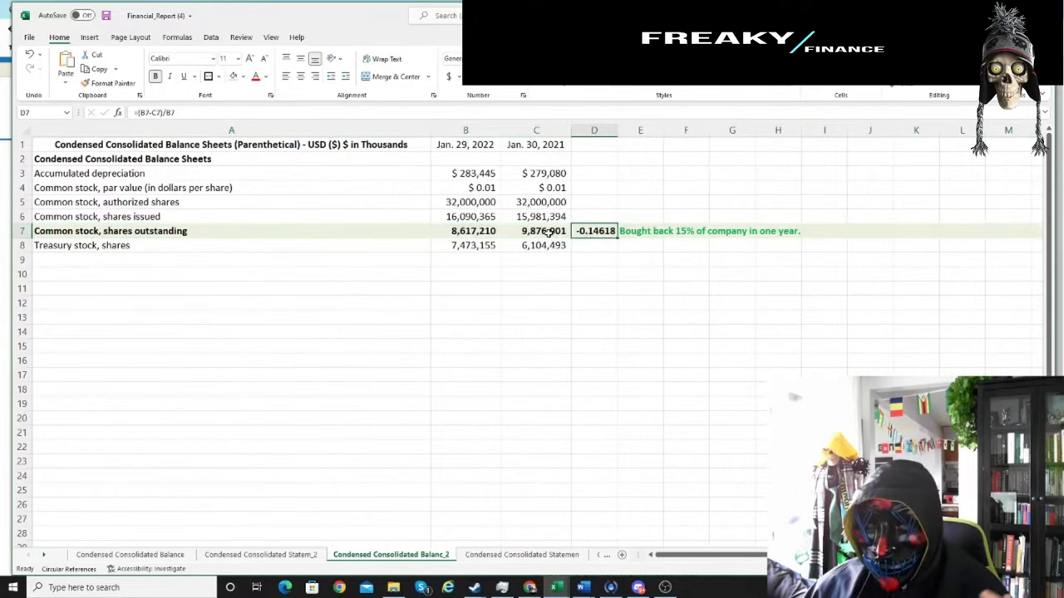
left_click_drag(548, 233, 470, 231)
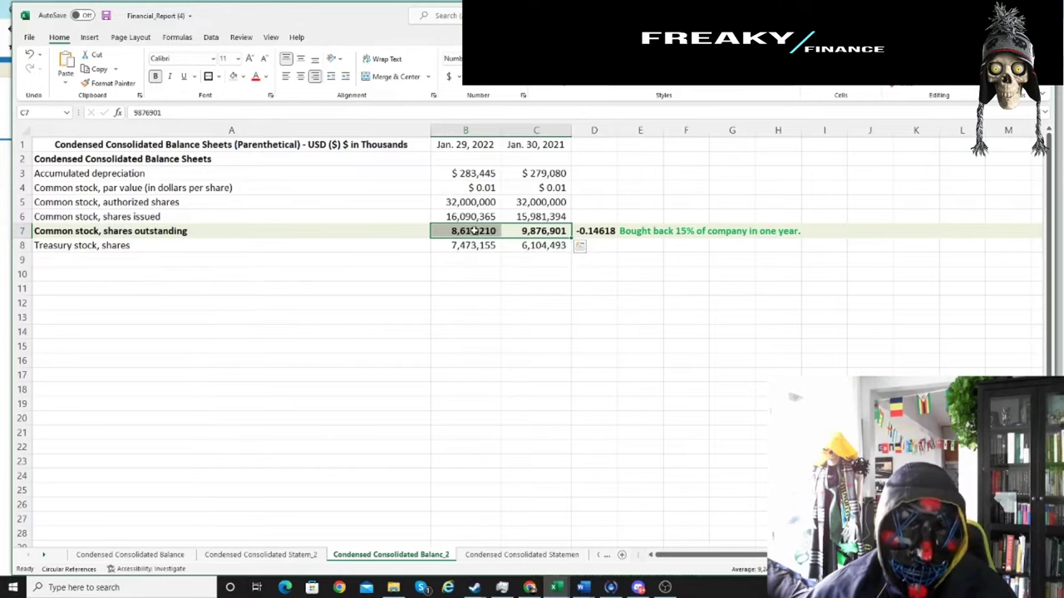
Step: Open the income statement sheet Condensed Consolidated Statemen, narrow column A, and fit column B to its contents
left_click(522, 554)
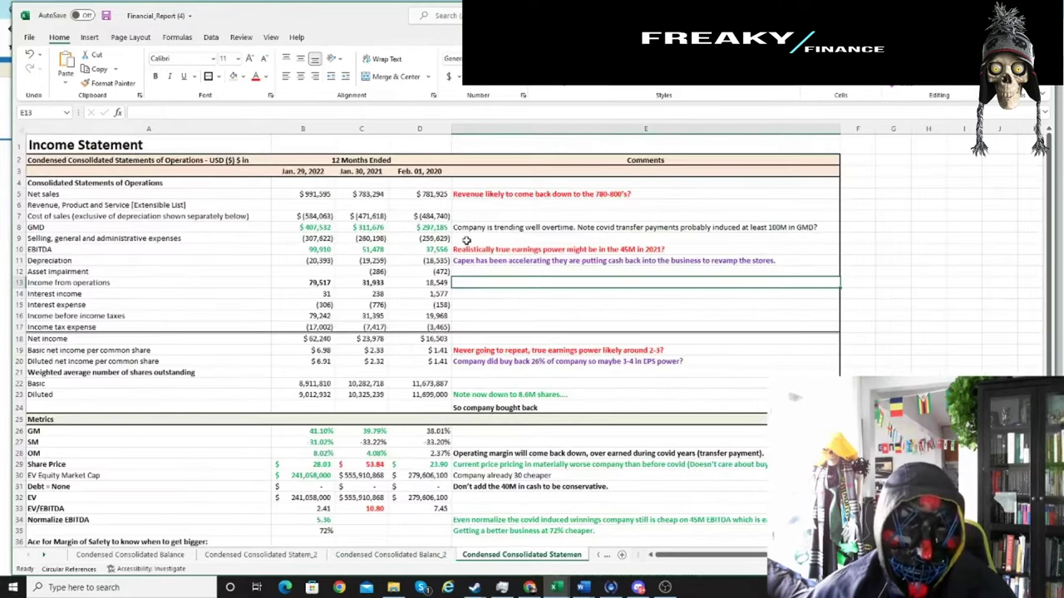
left_click_drag(271, 128, 206, 136)
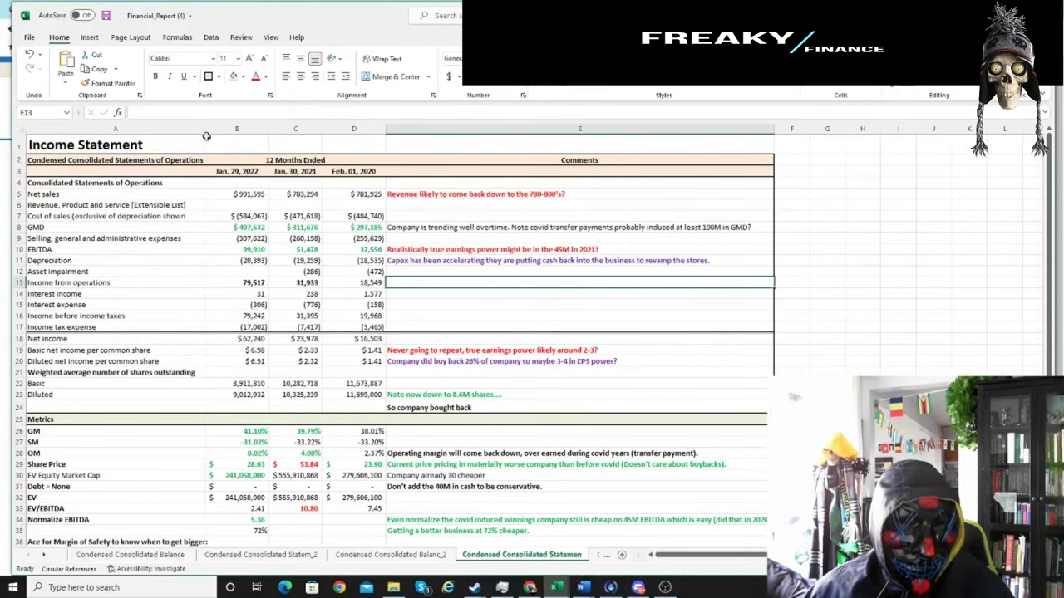
double_click(270, 128)
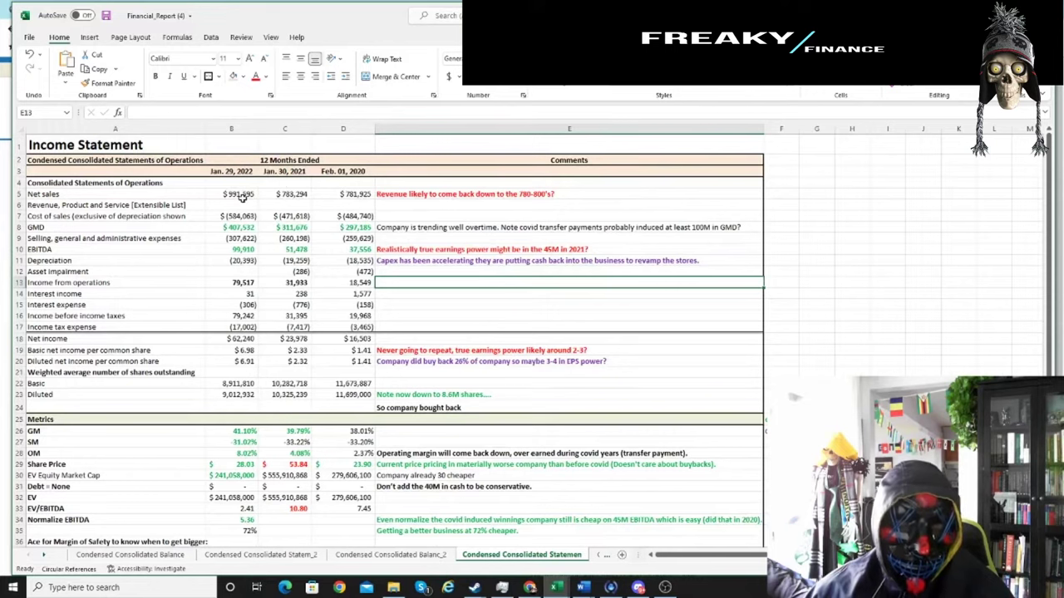
Step: Examine the net sales, GMD and EBITDA rows across the three years, along with the comments on normalized earnings
left_click_drag(251, 194, 323, 194)
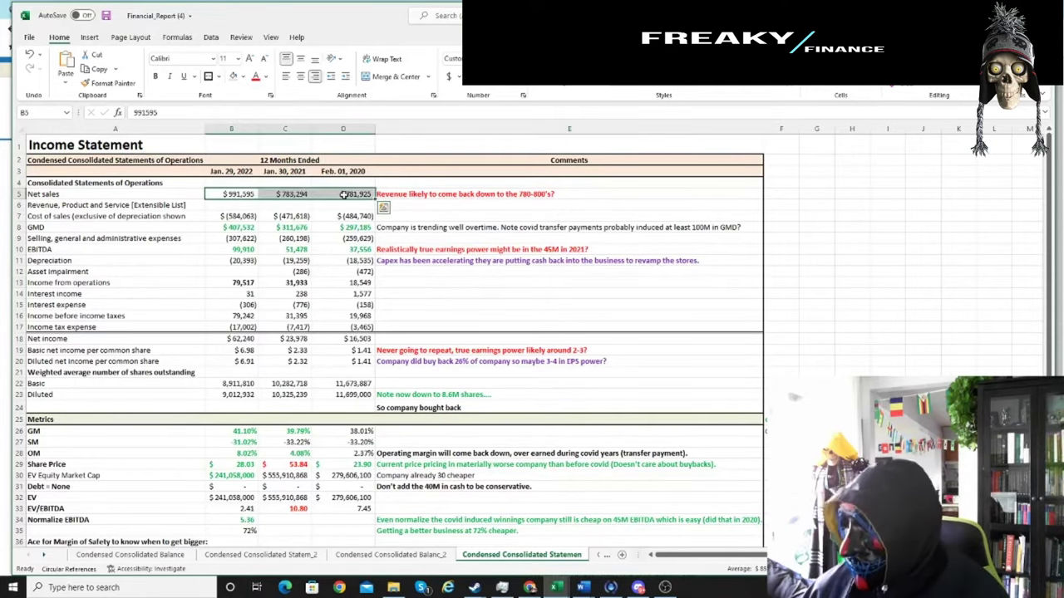
scroll(266, 189, "down", 2)
scroll(266, 188, "up", 2)
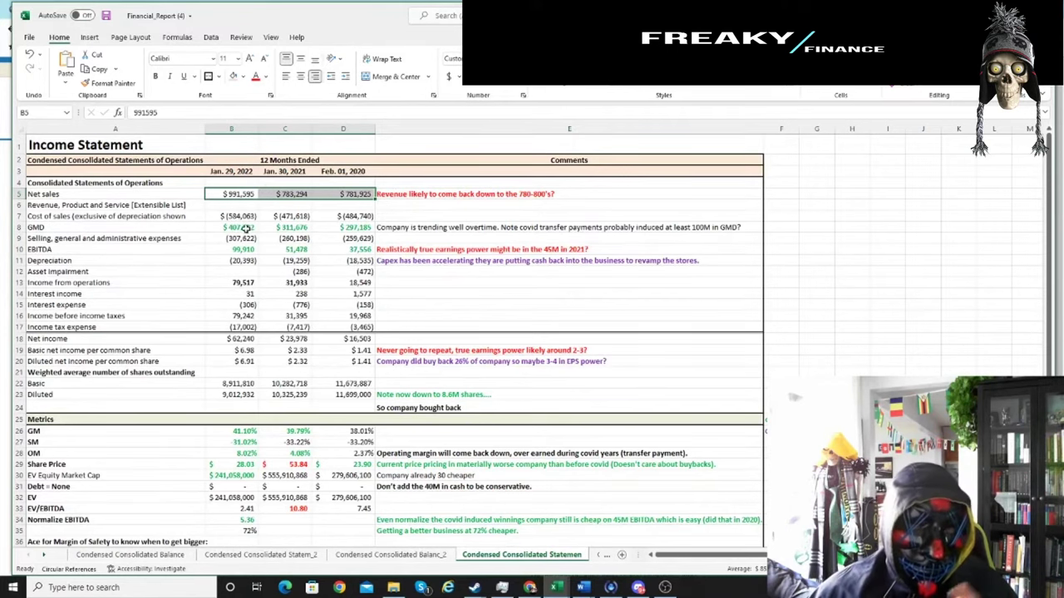
left_click_drag(353, 228, 233, 227)
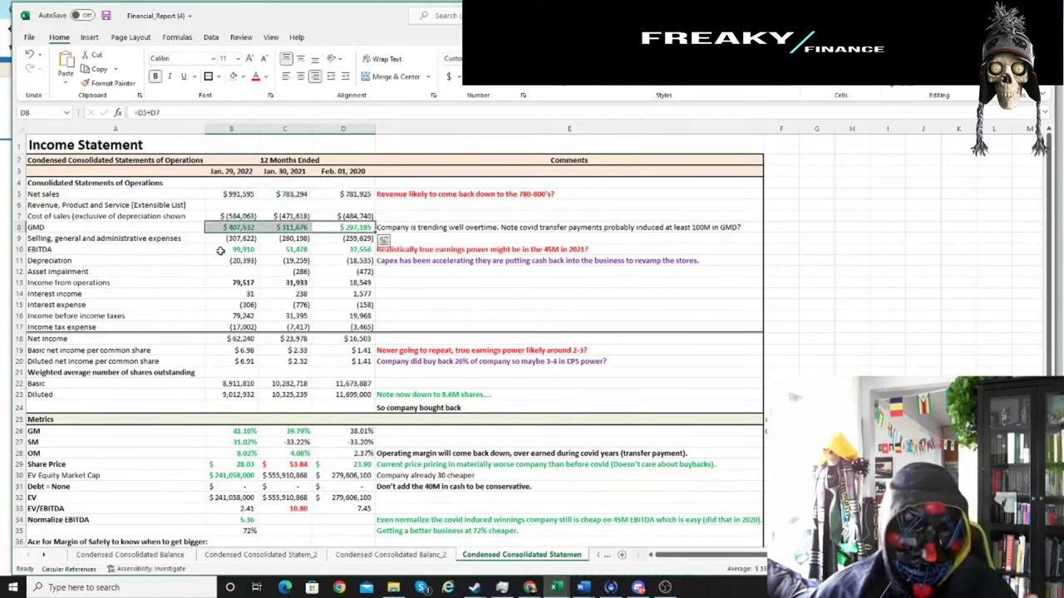
left_click(231, 227)
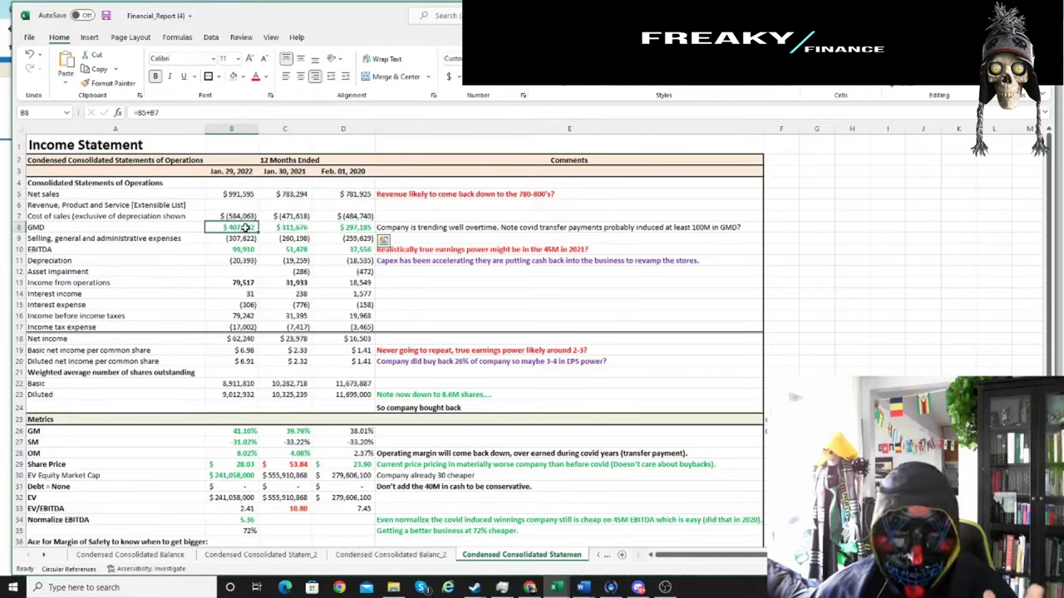
left_click_drag(246, 227, 241, 227)
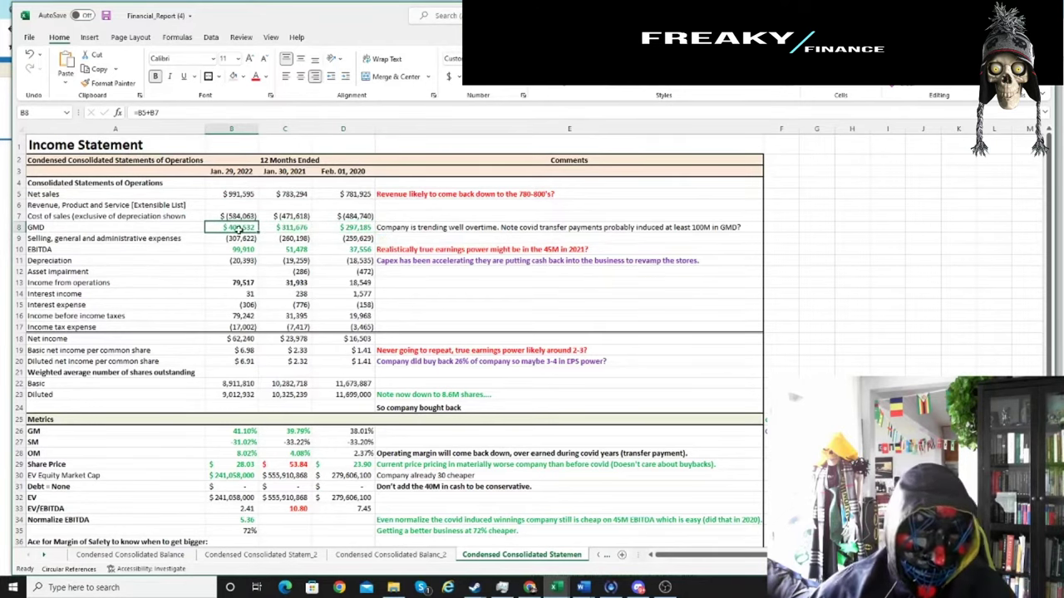
left_click_drag(243, 249, 295, 249)
left_click(292, 248)
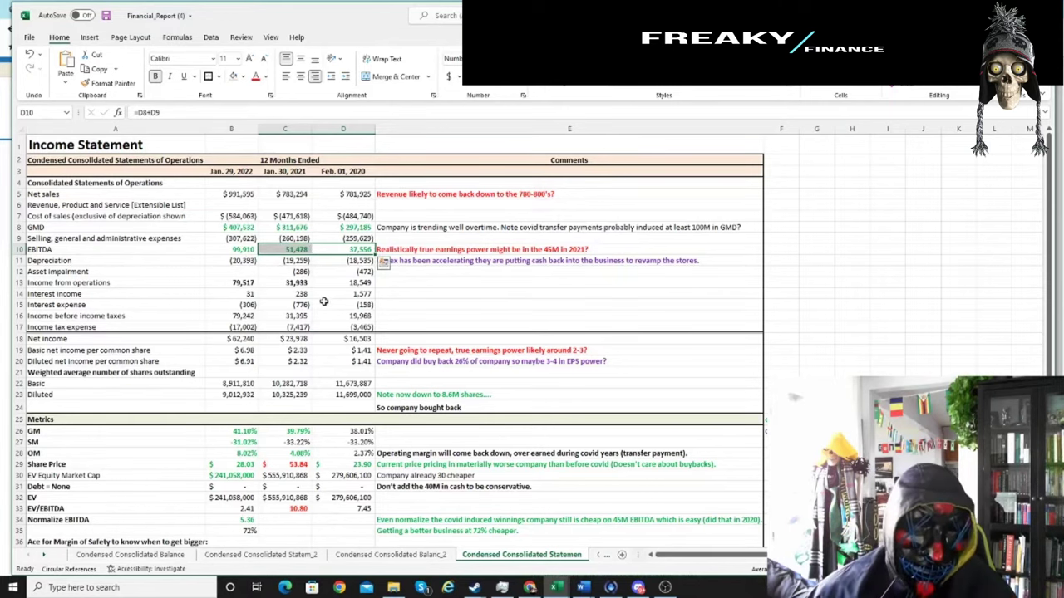
Step: Compare basic net income per common share and the diluted weighted average share count across the three years
mouse_move(338, 349)
left_mouse_down()
mouse_move(306, 349)
mouse_move(344, 349)
left_mouse_up()
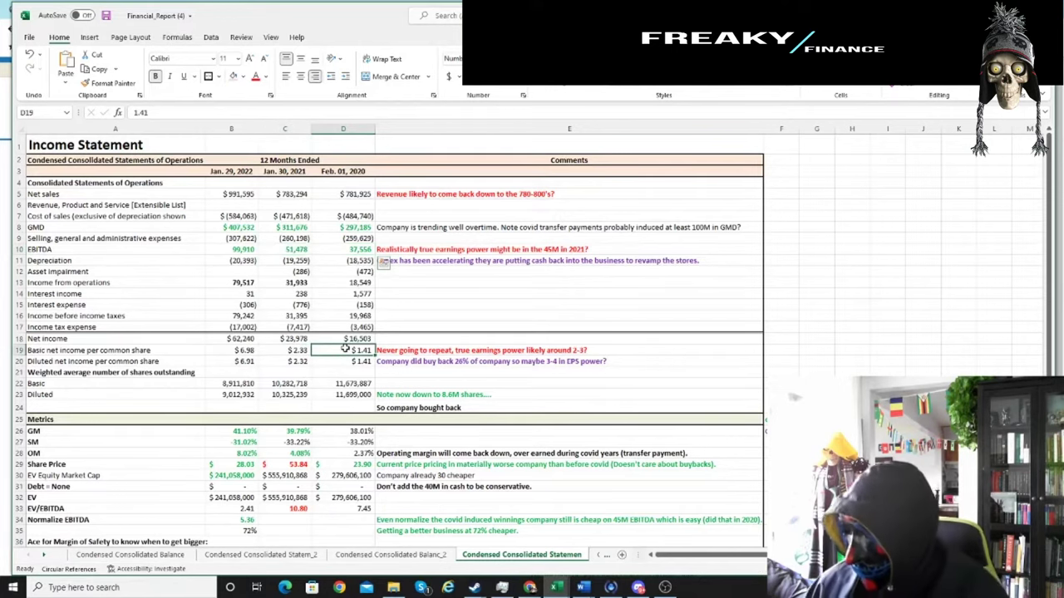
left_click_drag(345, 349, 305, 351)
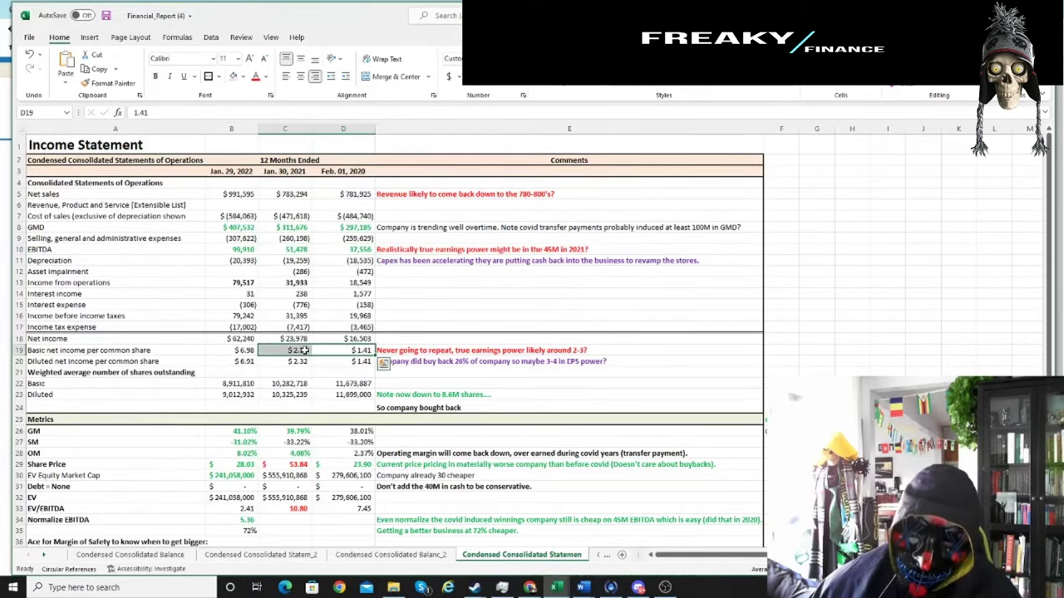
left_click(247, 351)
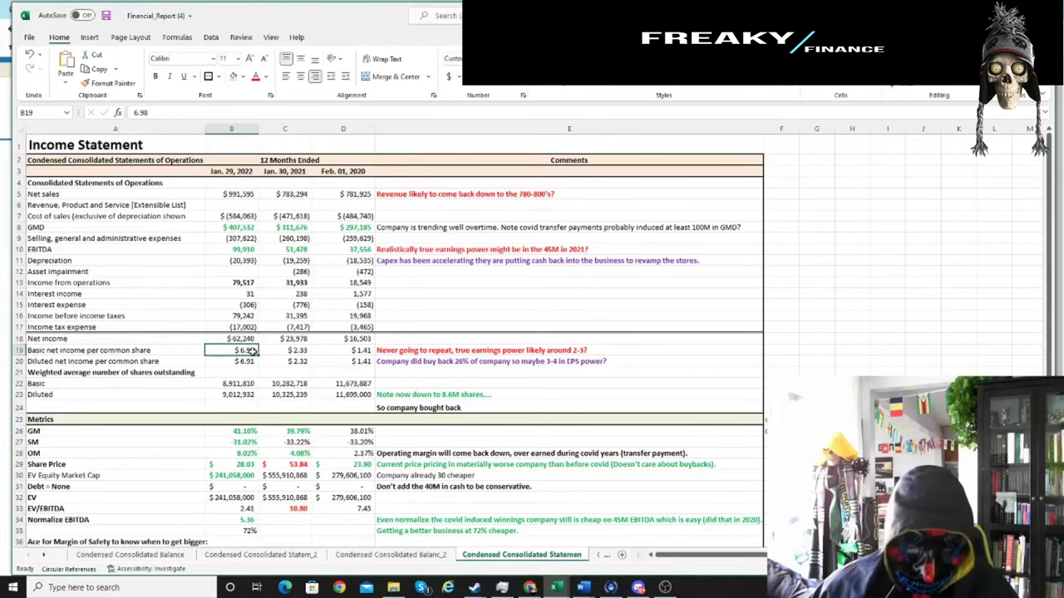
left_click_drag(364, 394, 219, 395)
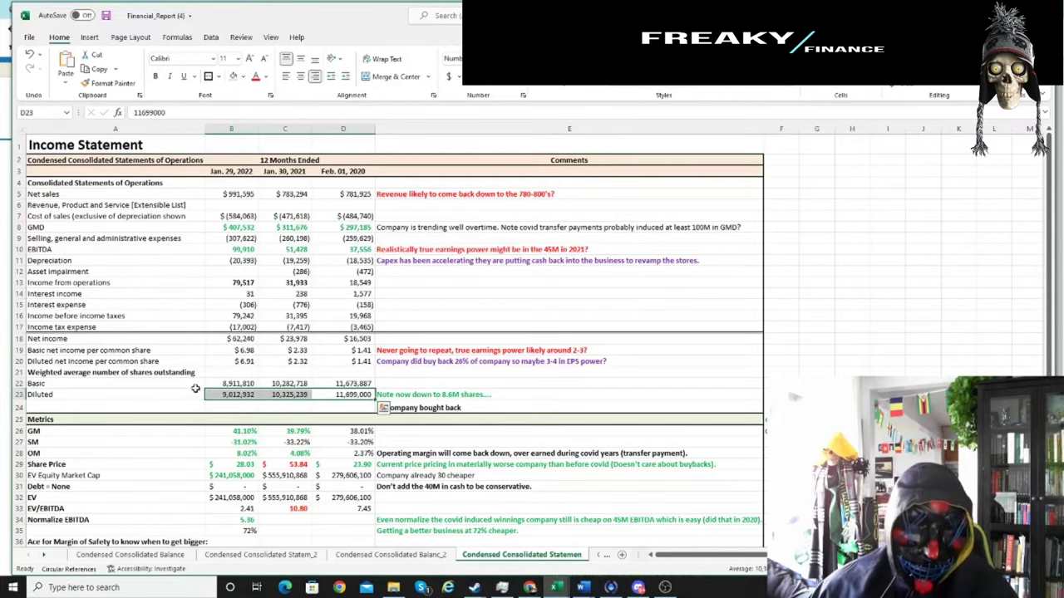
left_click(186, 384)
Step: Examine the Metrics section's margins, share price and EV Equity Market Cap, comparing the market cap between years
scroll(371, 413, "down", 3)
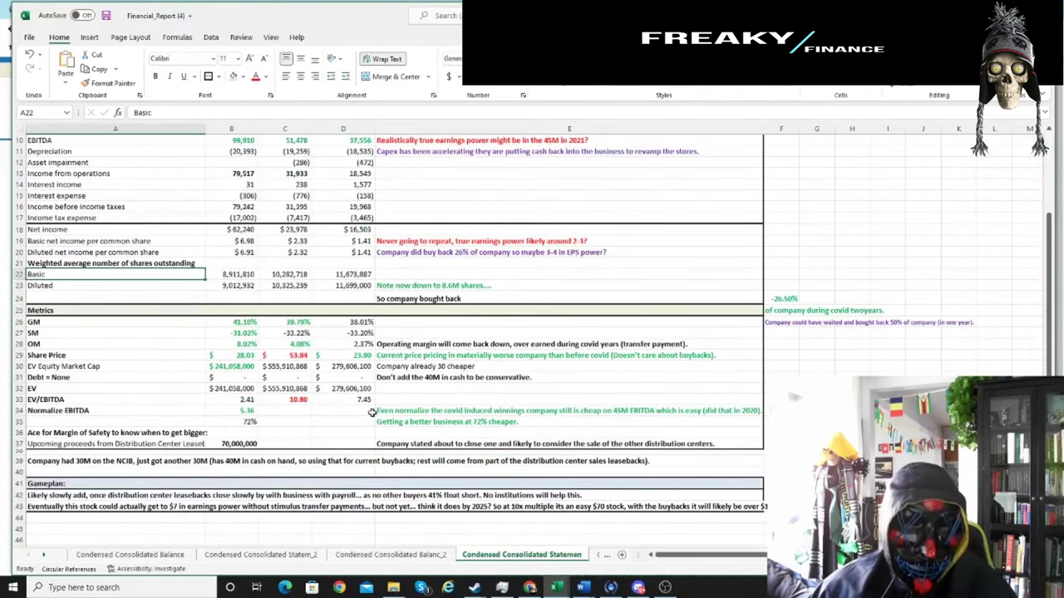
left_click_drag(245, 323, 243, 366)
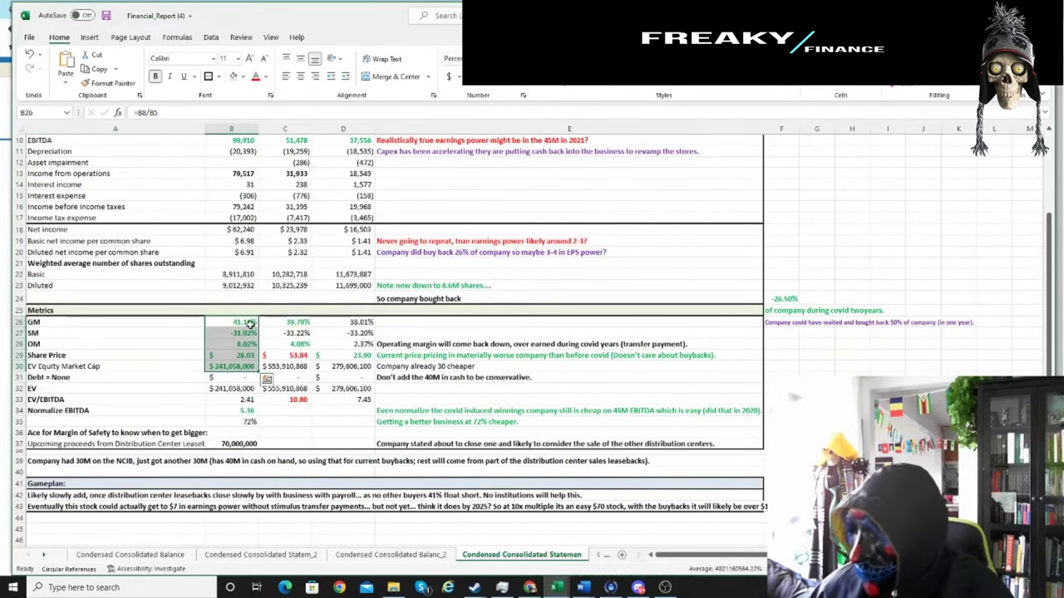
left_click(15, 366)
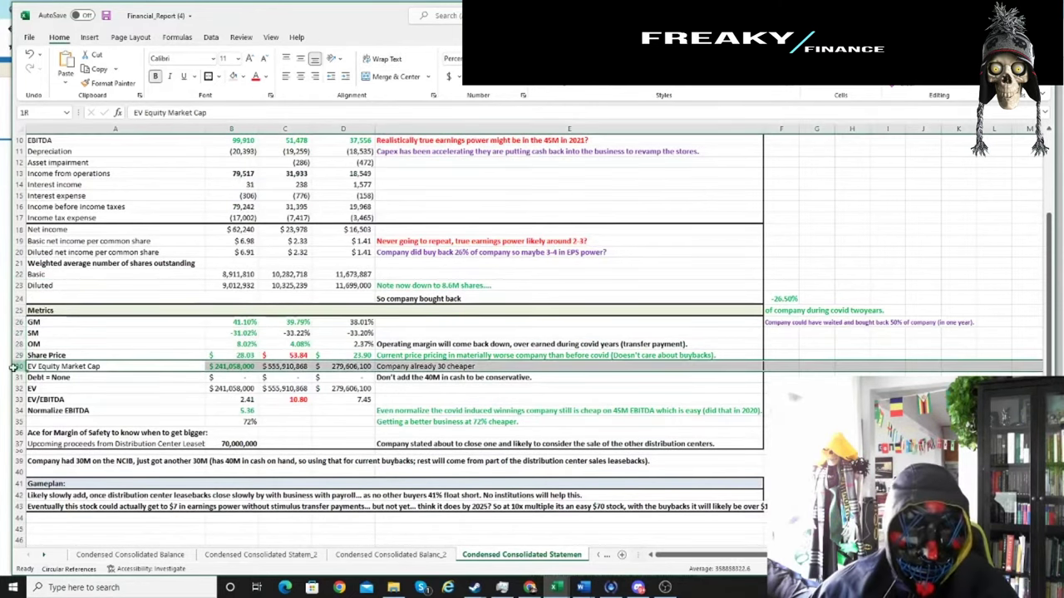
left_click(340, 366)
scroll(342, 366, "up", 1)
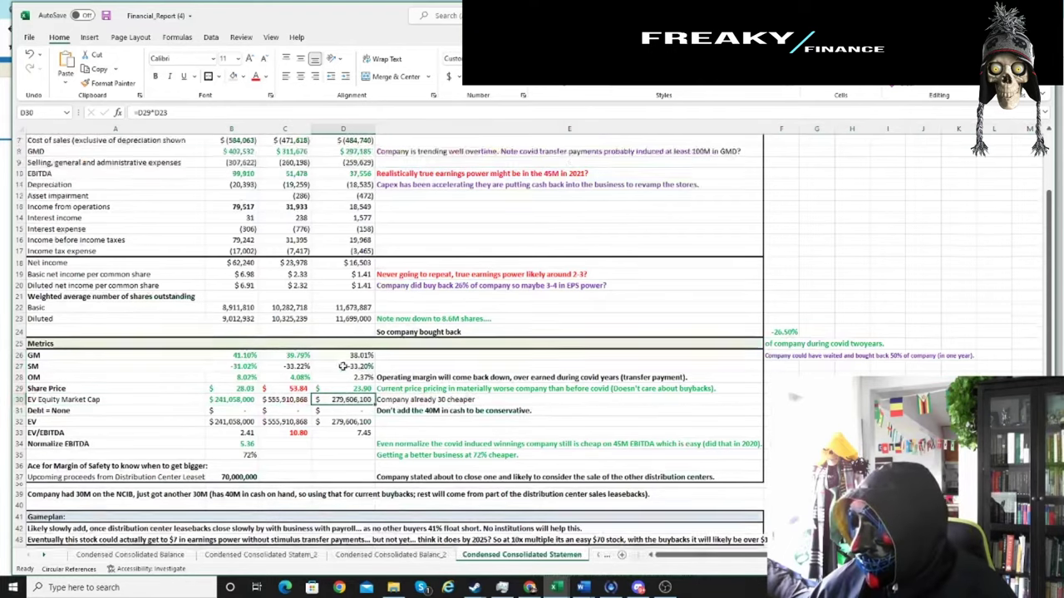
scroll(343, 366, "up", 2)
left_click(285, 476)
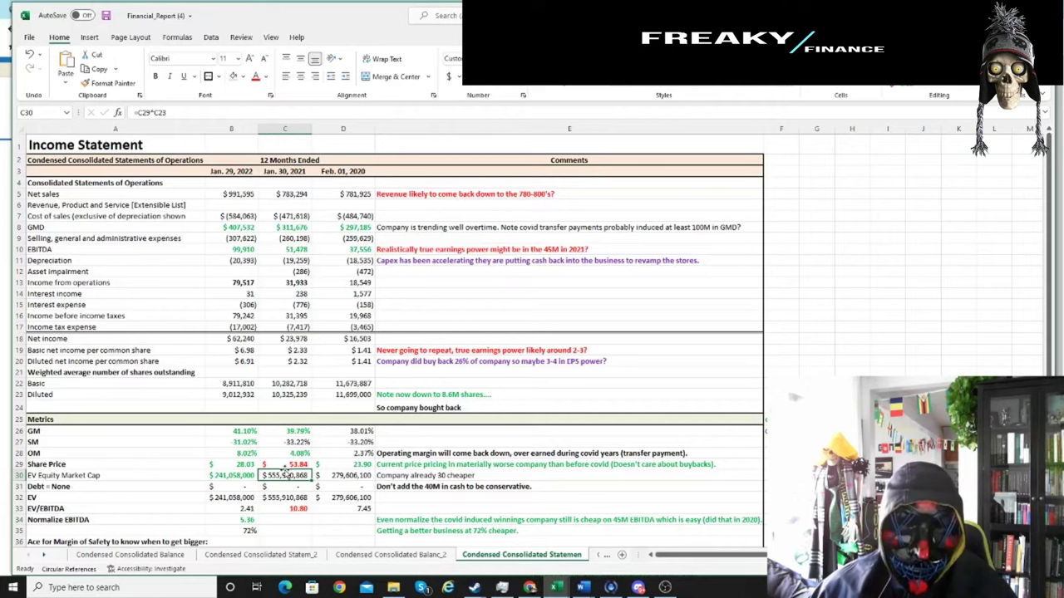
left_click(282, 466)
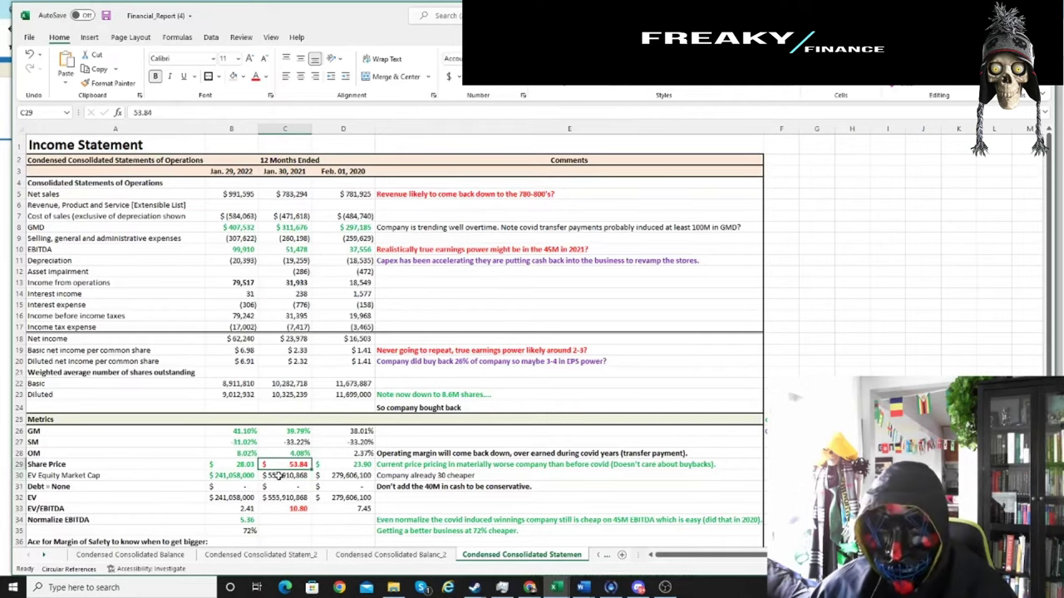
left_click(278, 475)
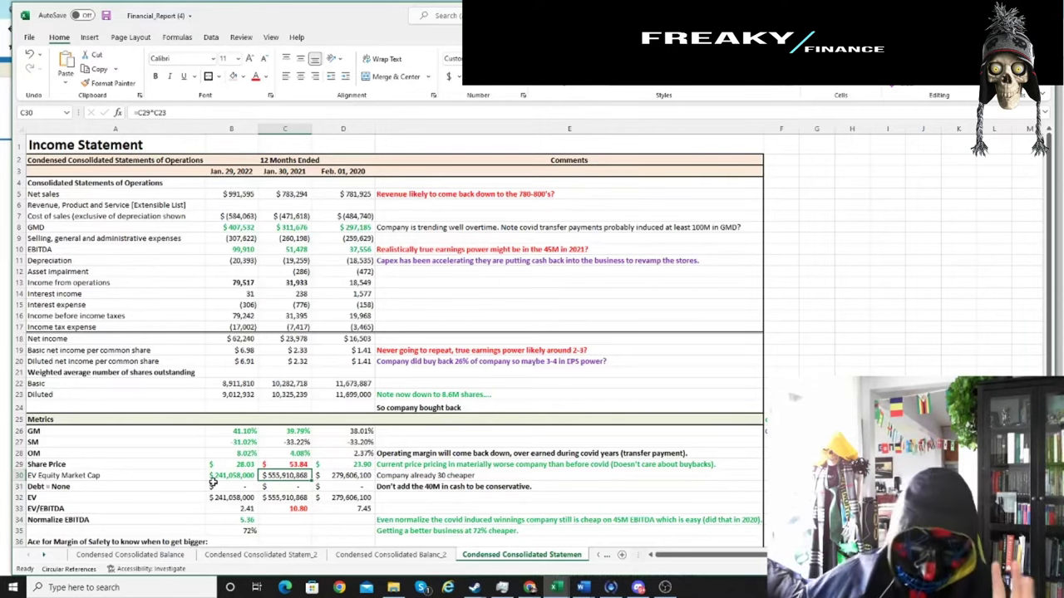
Step: Examine the Normalize EBITDA multiple in B34 and the upcoming proceeds from distribution center leasebacks in row 37
left_click(237, 520)
scroll(167, 465, "down", 4)
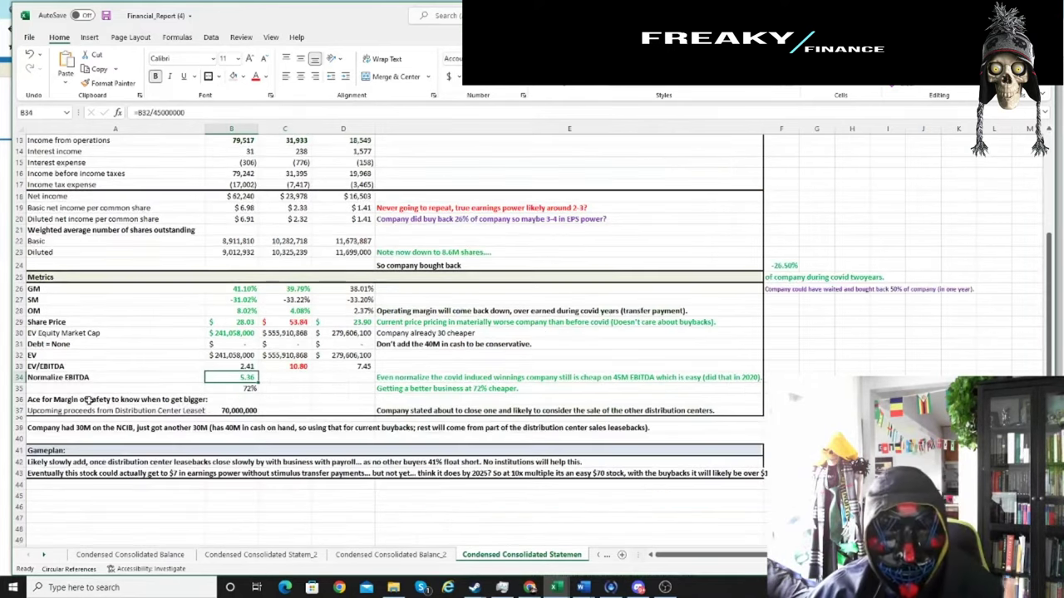
left_click(84, 408)
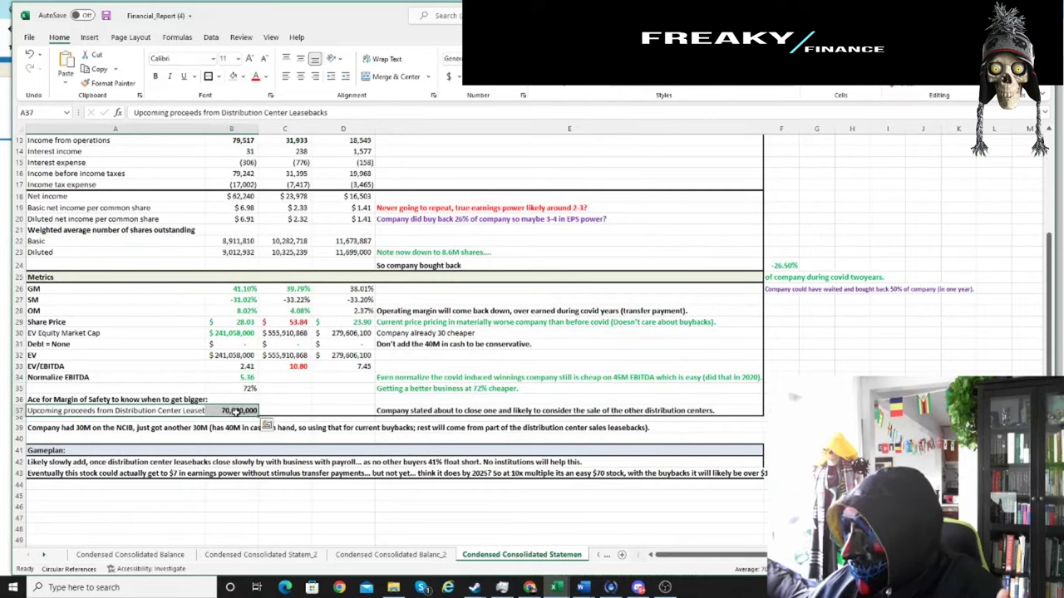
Step: Examine the distribution center leaseback proceeds in B37 and the two Gameplan notes in rows 42 and 43
left_click(239, 411)
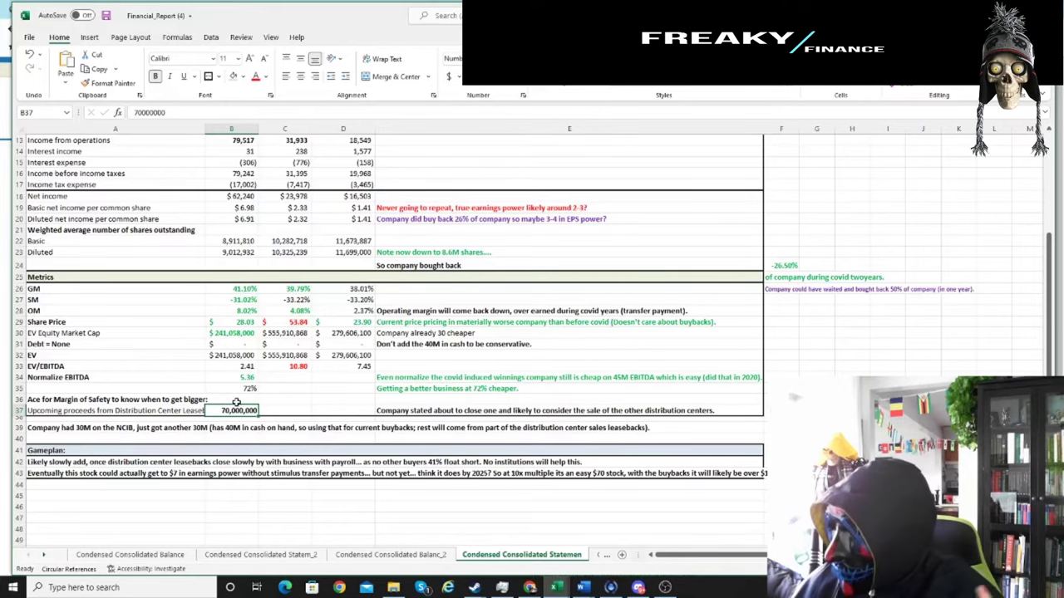
scroll(237, 402, "down", 2)
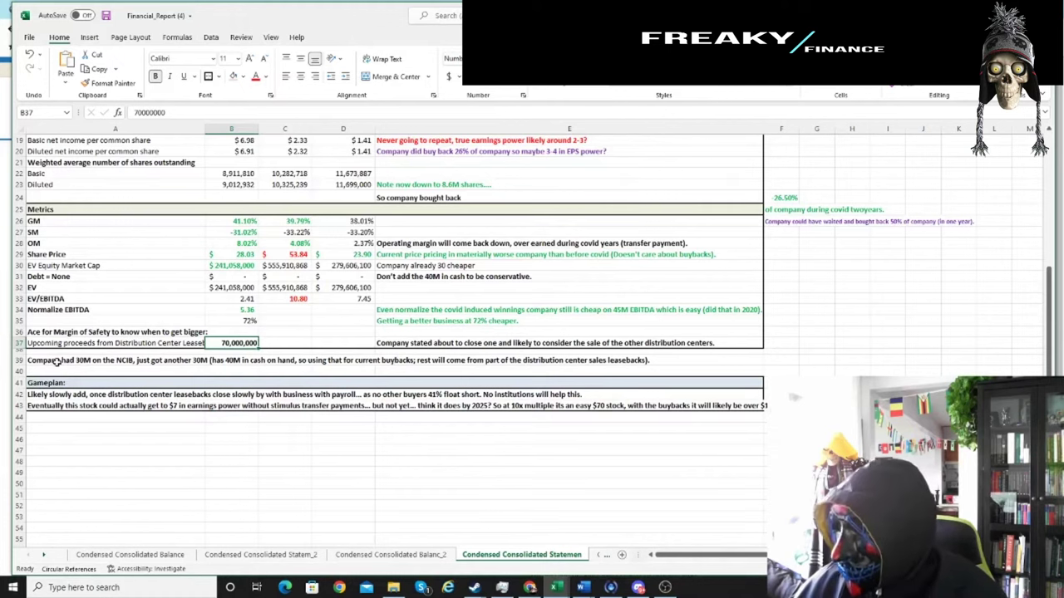
mouse_move(16, 394)
left_mouse_down()
mouse_move(32, 417)
mouse_move(31, 406)
left_mouse_up()
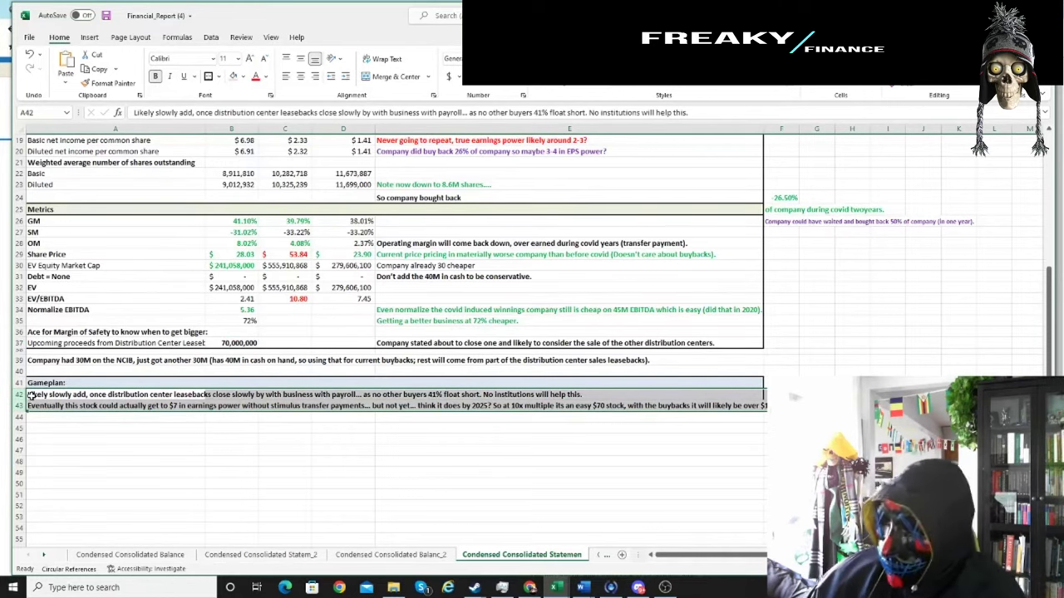
left_click(22, 395)
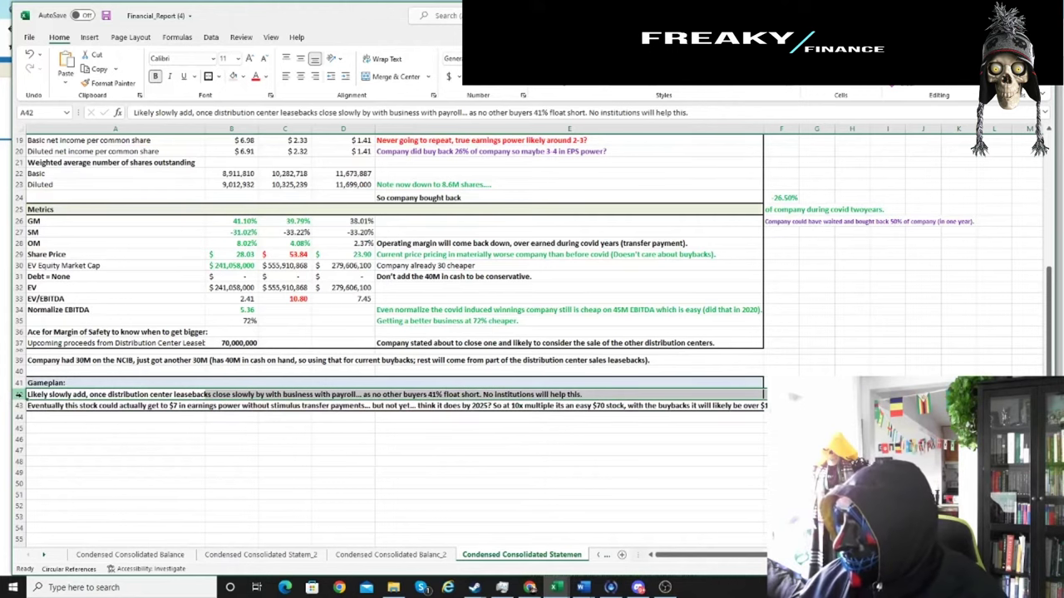
left_click(19, 406)
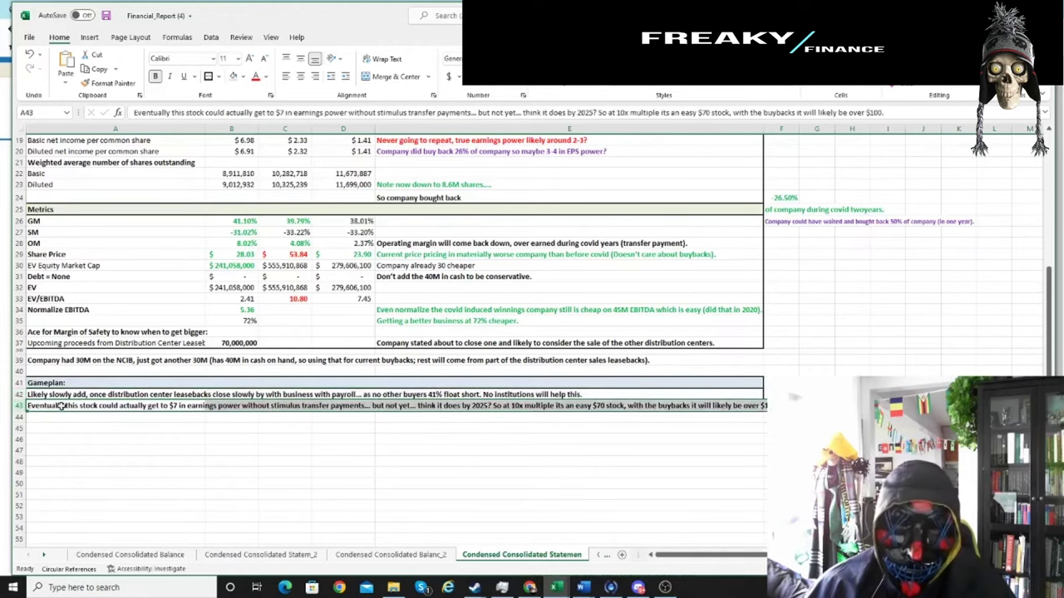
Step: Switch to Chrome and examine Citi Trends' Yahoo Finance price chart from mid-2020 to April 2022
key("ctrl+z")
left_click(556, 588)
left_click(530, 587)
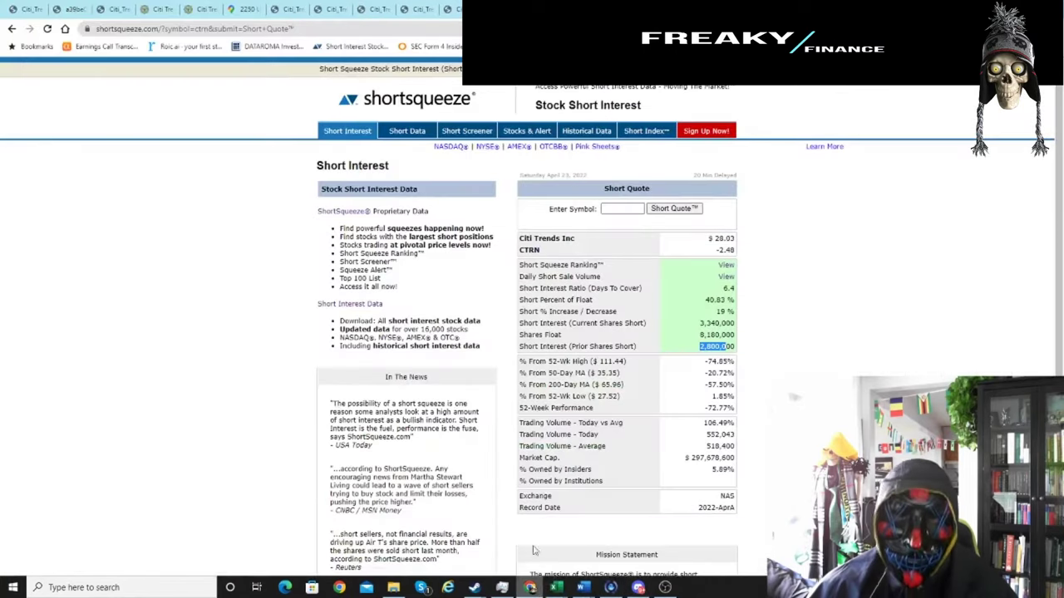
left_click(530, 588)
left_click(530, 587)
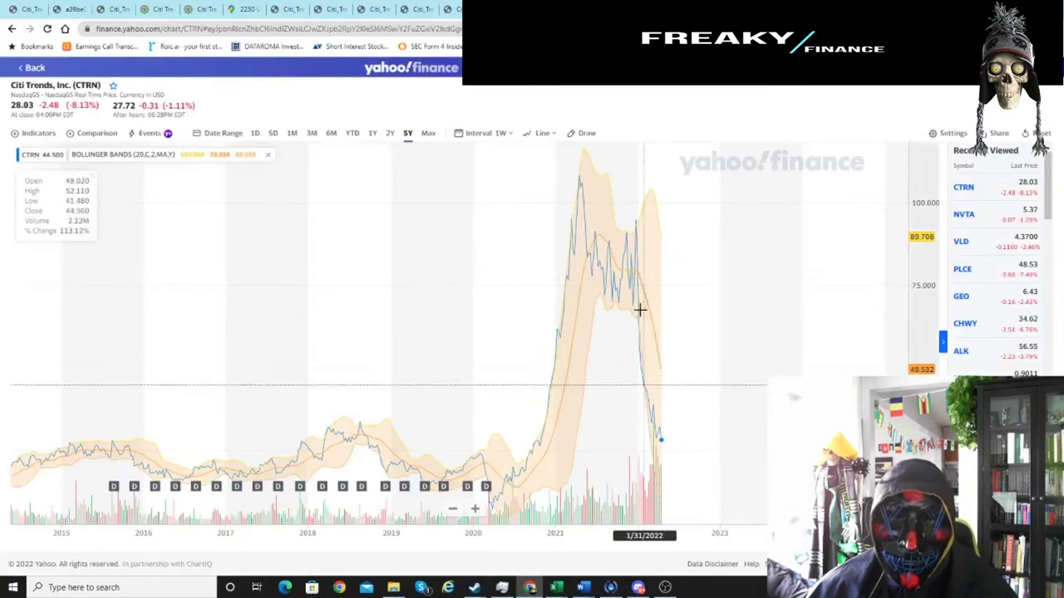
scroll(599, 349, "up", 3)
scroll(609, 420, "up", 3)
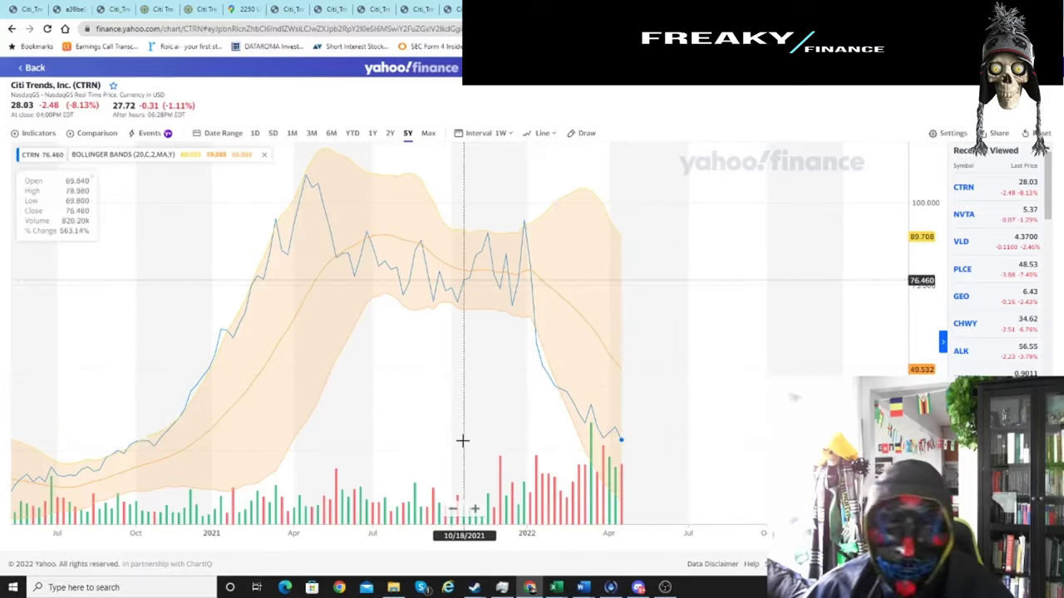
Step: Compare Citi Trends' share price in the years before 2020 with its 2020 low and 2021 peak on the chart
scroll(475, 437, "down", 5)
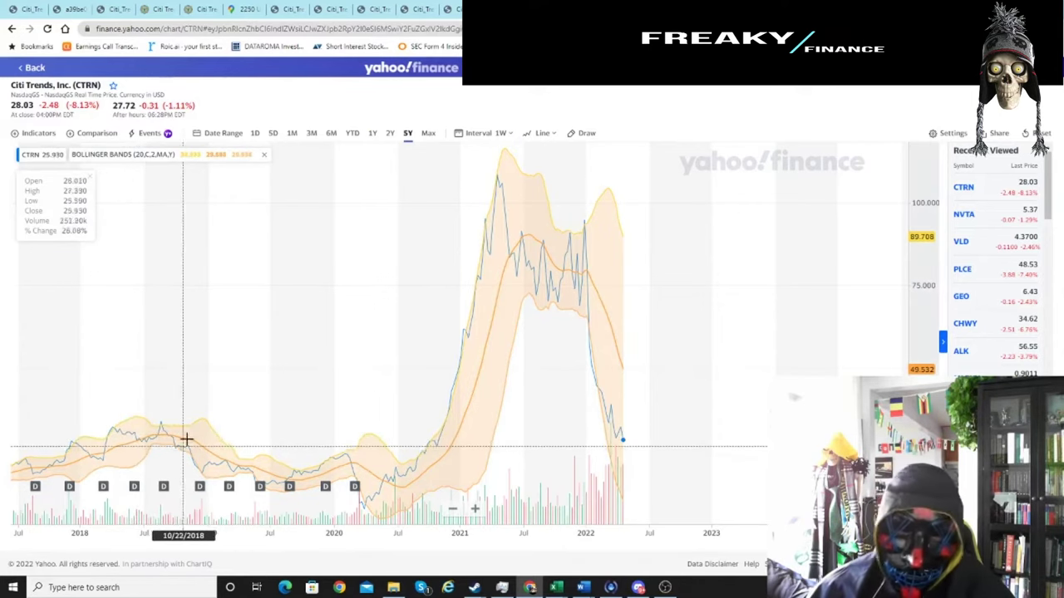
scroll(203, 444, "down", 3)
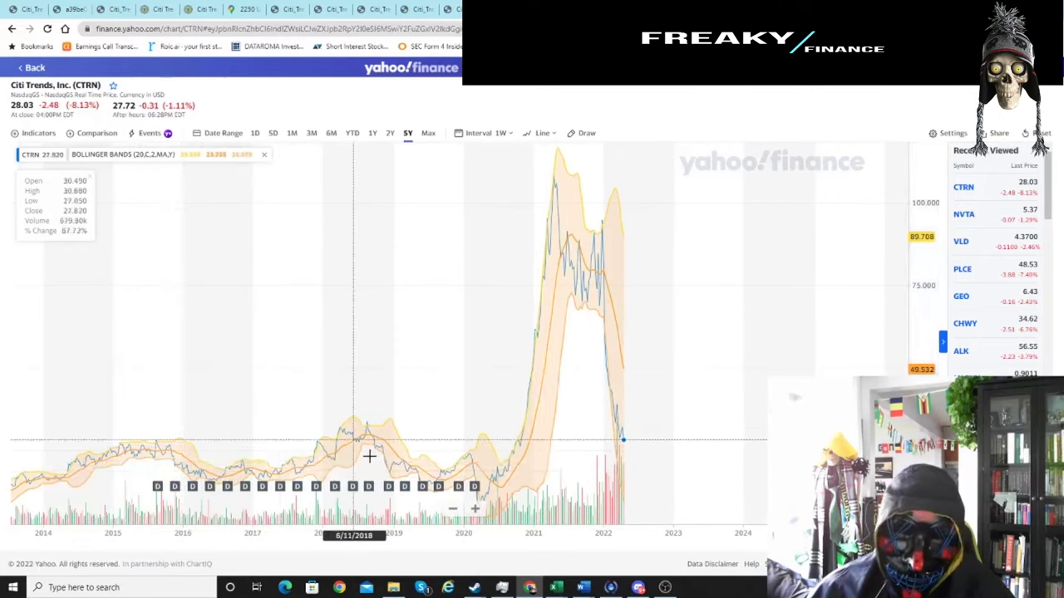
scroll(357, 452, "up", 3)
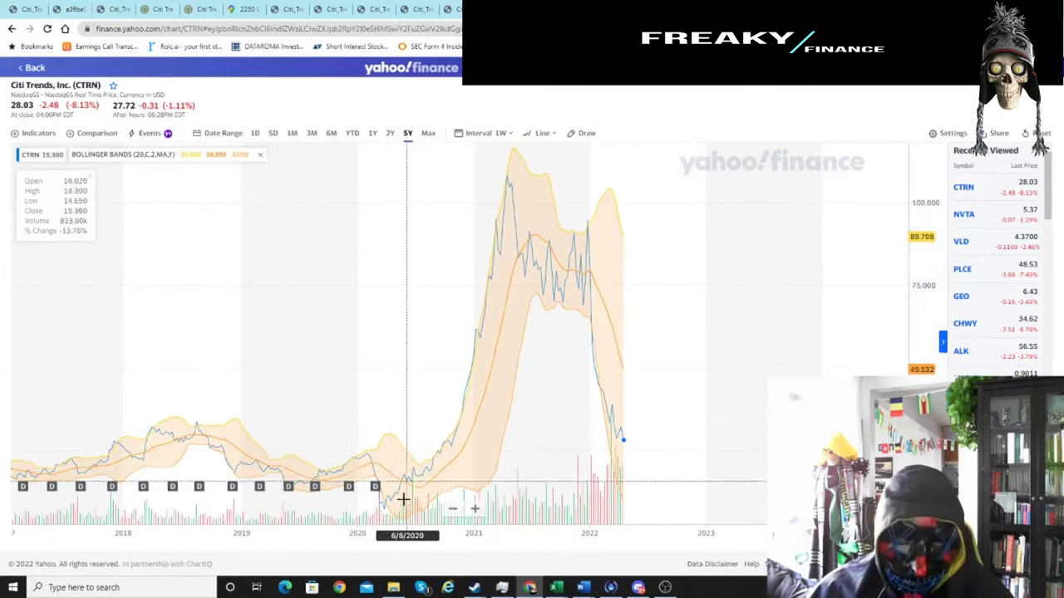
scroll(404, 499, "up", 1)
scroll(214, 463, "up", 5)
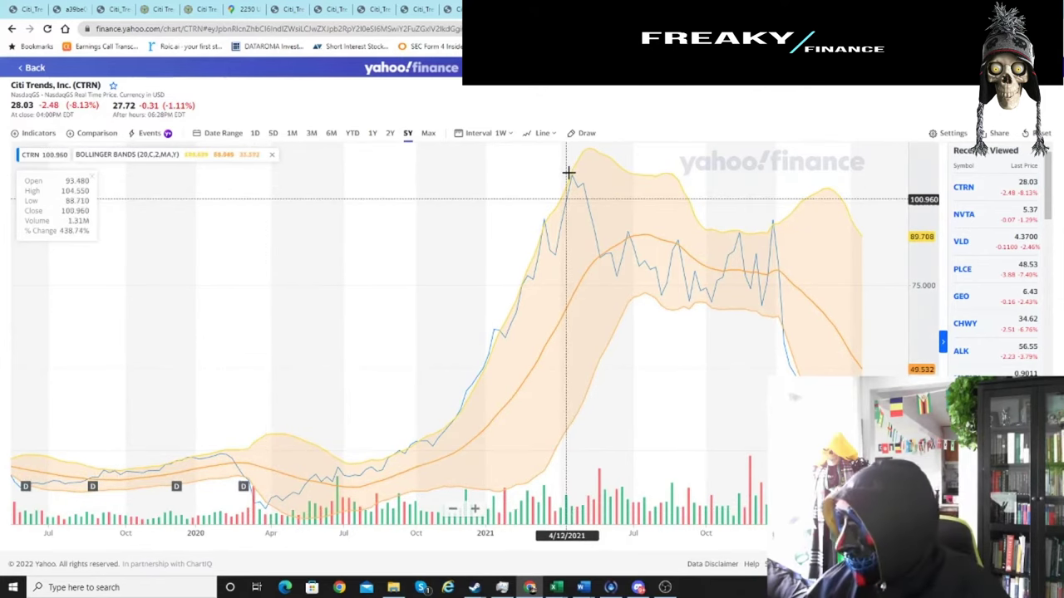
Step: Examine the share price decline from January to April 2022 against the pre-2020 price level on the chart
scroll(694, 330, "right", 5)
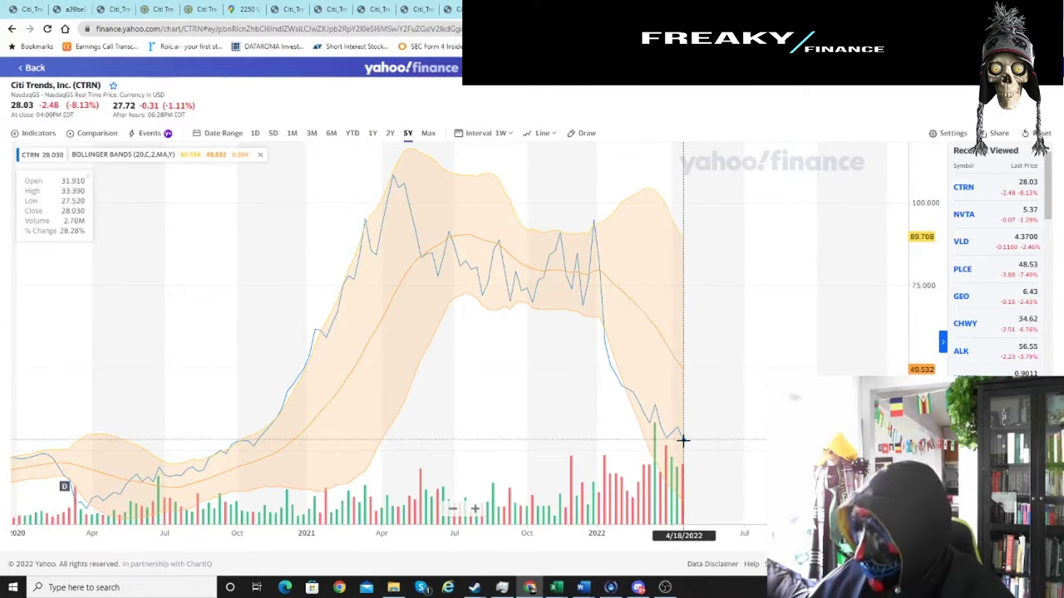
scroll(682, 441, "down", 5)
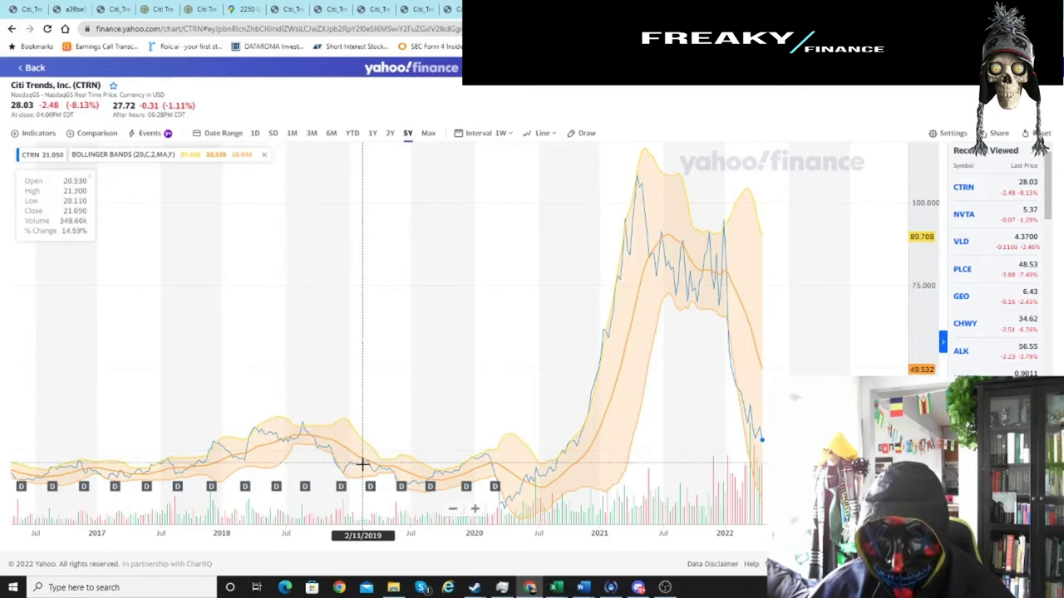
scroll(369, 464, "up", 3)
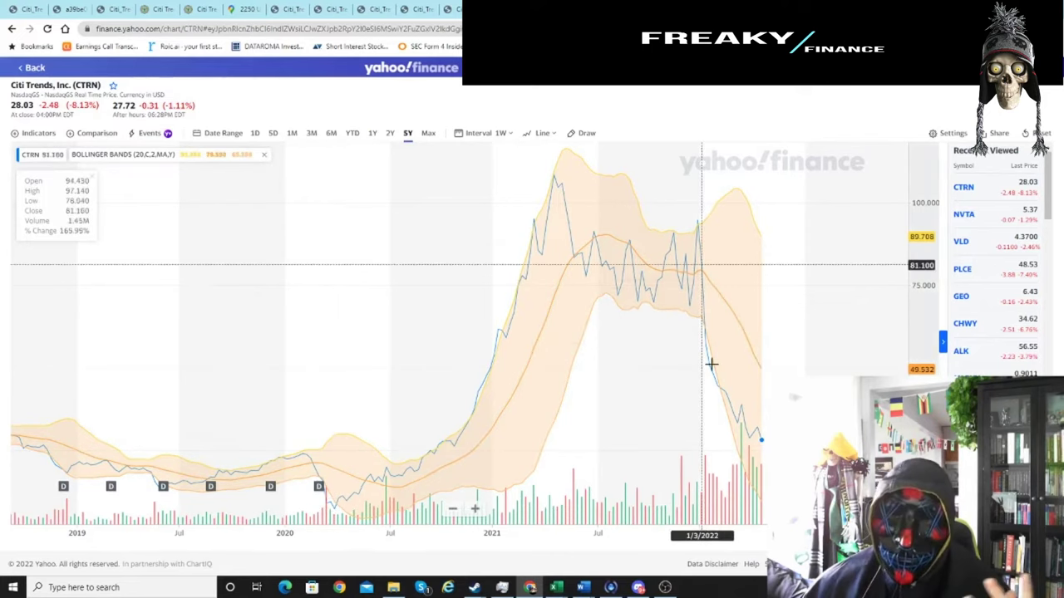
left_click_drag(756, 434, 712, 427)
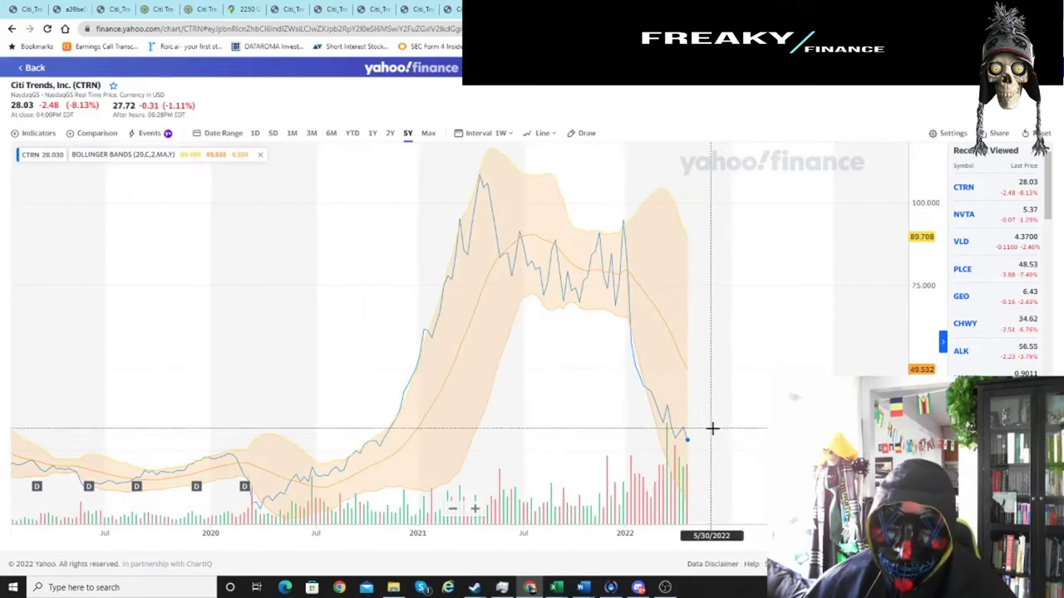
scroll(532, 387, "up", 3)
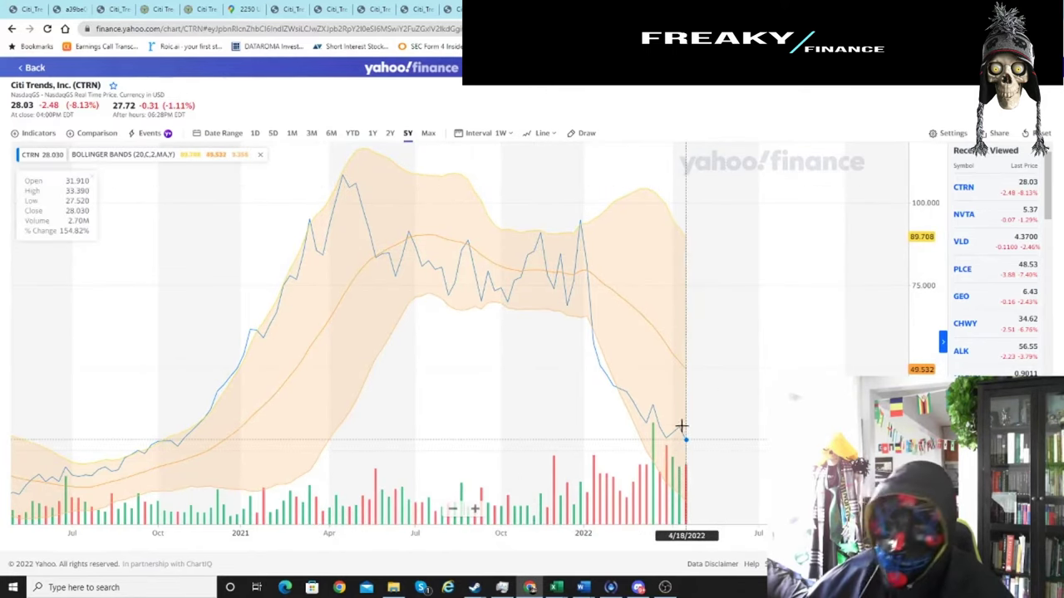
Step: Show the Fourth Quarter and Fiscal 2021 Results release and highlight the operating margins for fiscal 2019 to 2021
key("ctrl+Tab")
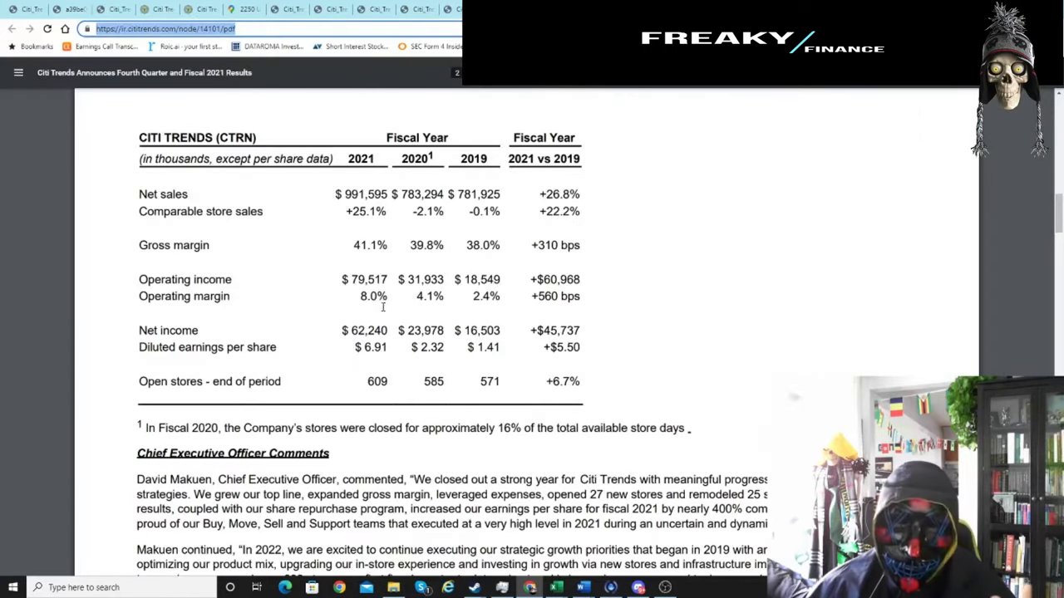
left_click_drag(502, 298, 361, 301)
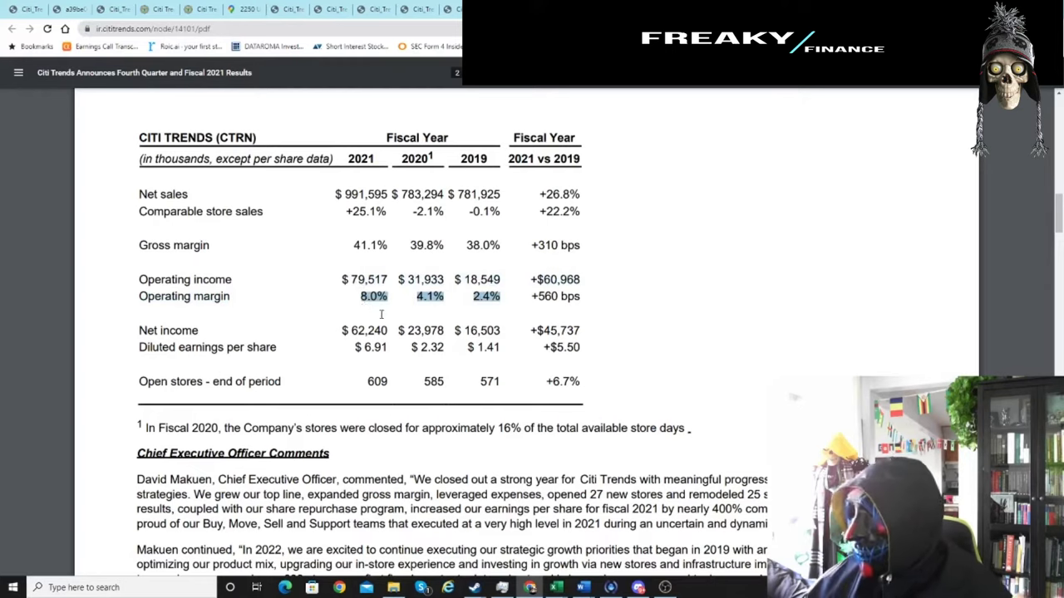